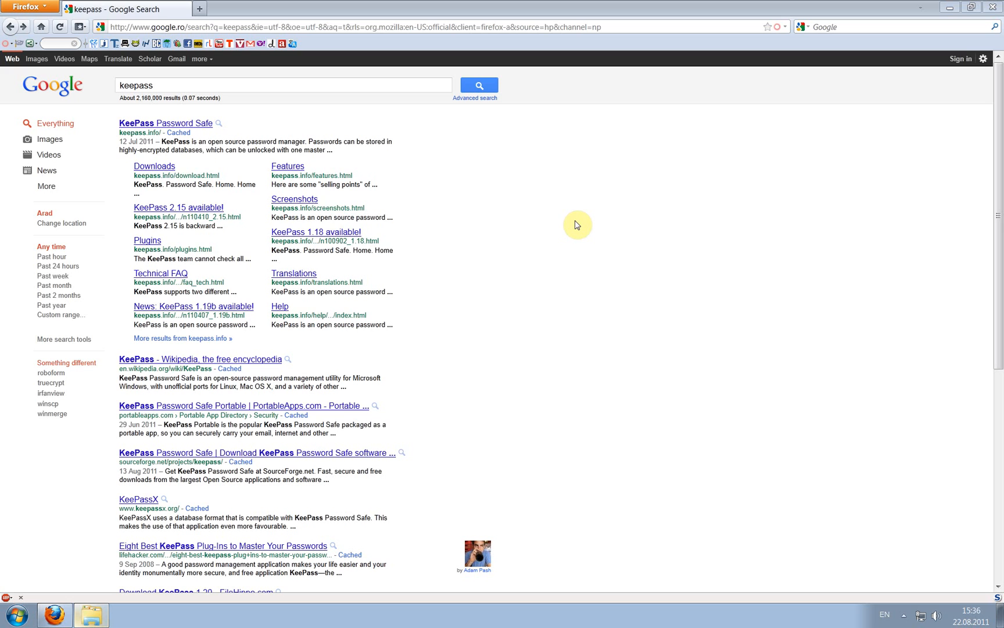
Open the official KeePass Password Safe site (keepass.info) from the Google results for 'keepass'.
left_click(194, 125)
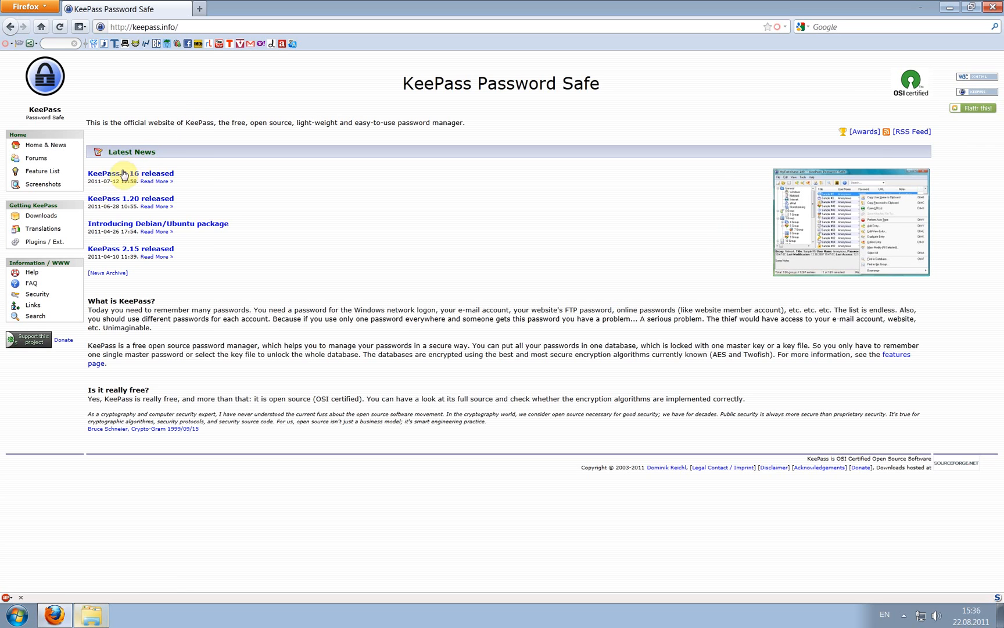
Go to the keepass.info Downloads page offering KeePass 1.20 Classic and 2.16 Professional.
left_click(46, 216)
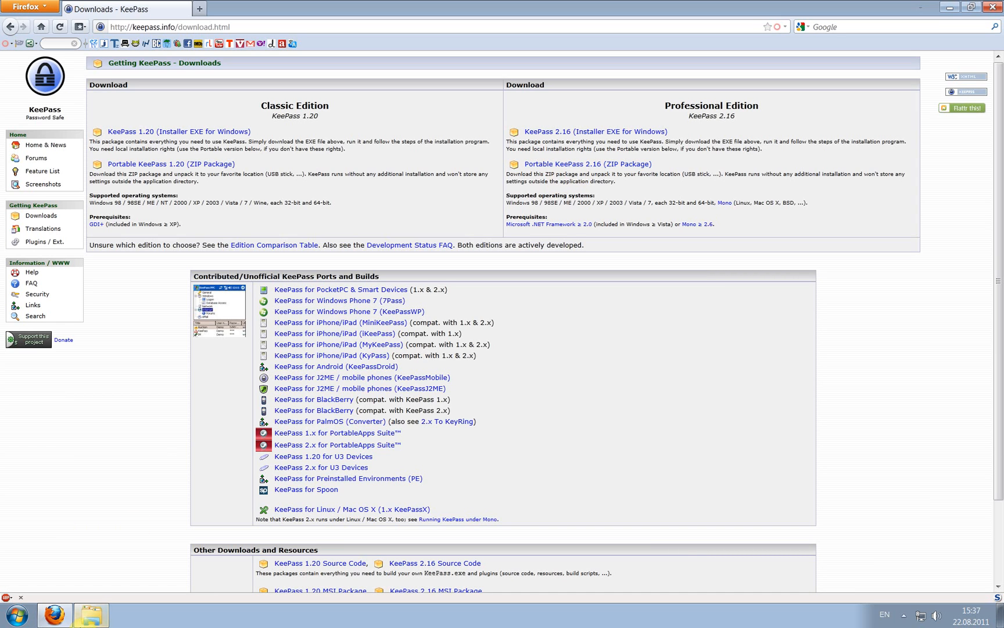
Extract the downloaded KeePass-2.16 zip archive into the TV folder.
left_click(93, 611)
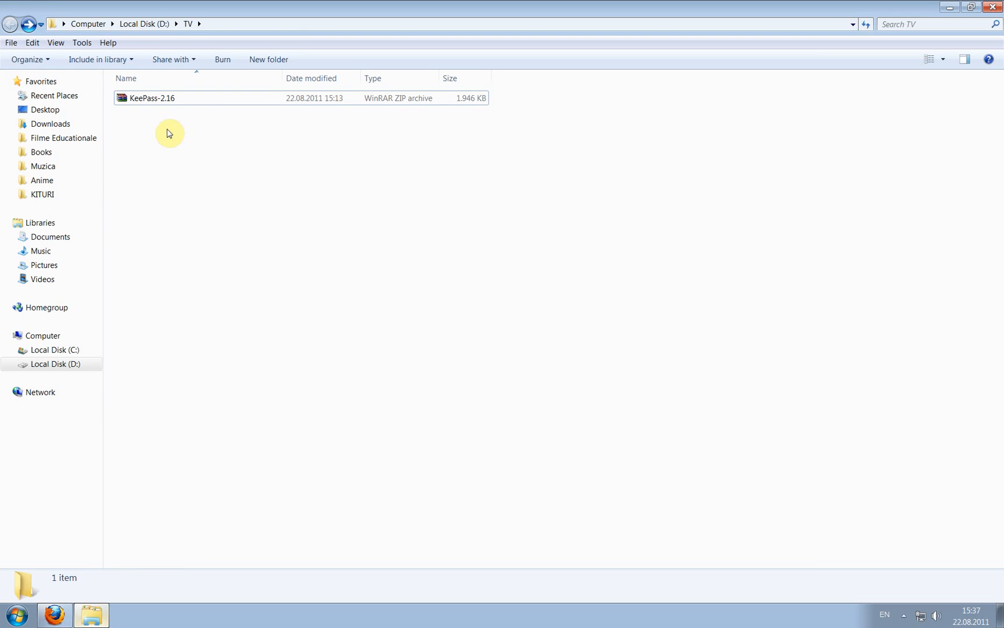
left_click(162, 100)
right_click(162, 100)
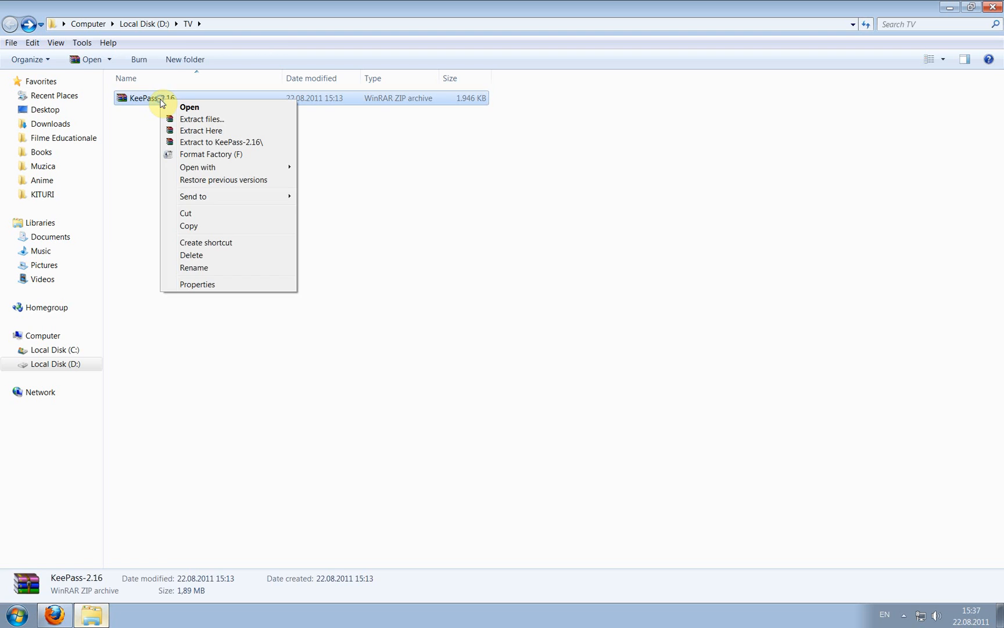
left_click(226, 142)
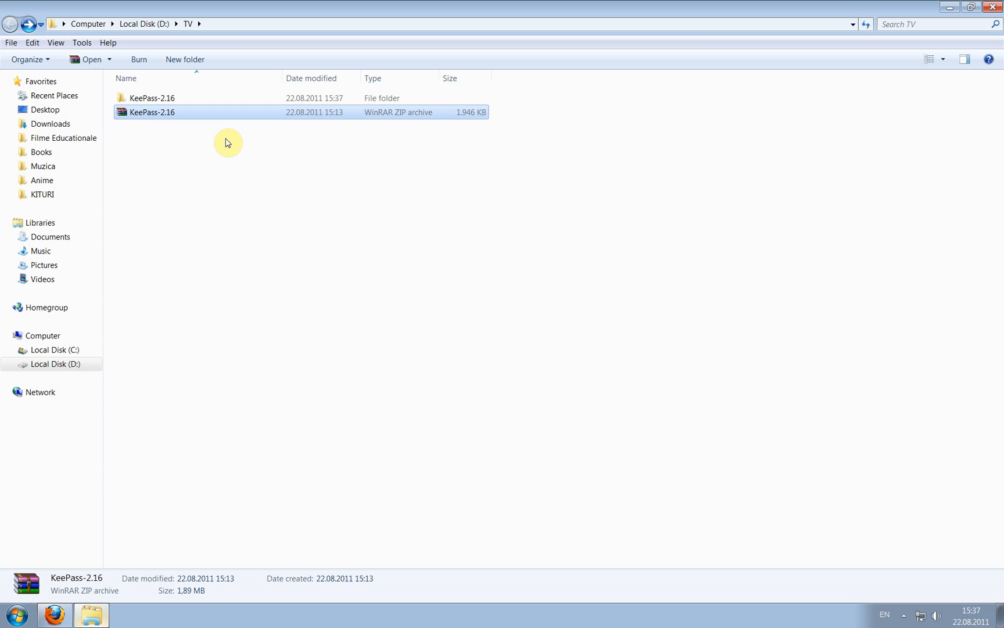
Launch KeePass.exe from the extracted KeePass-2.16 folder.
double_click(182, 99)
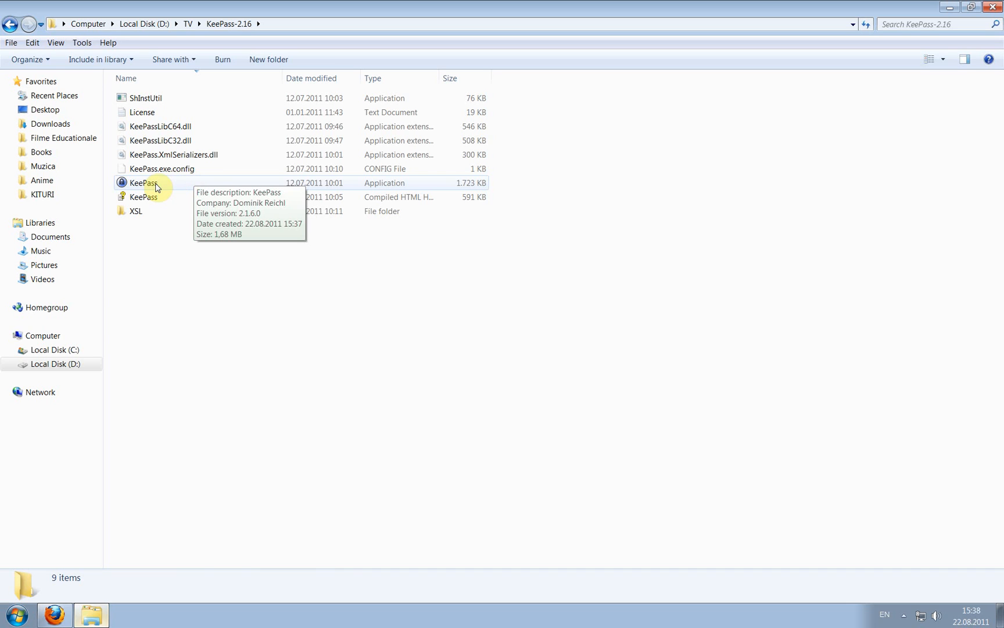
left_click(157, 186)
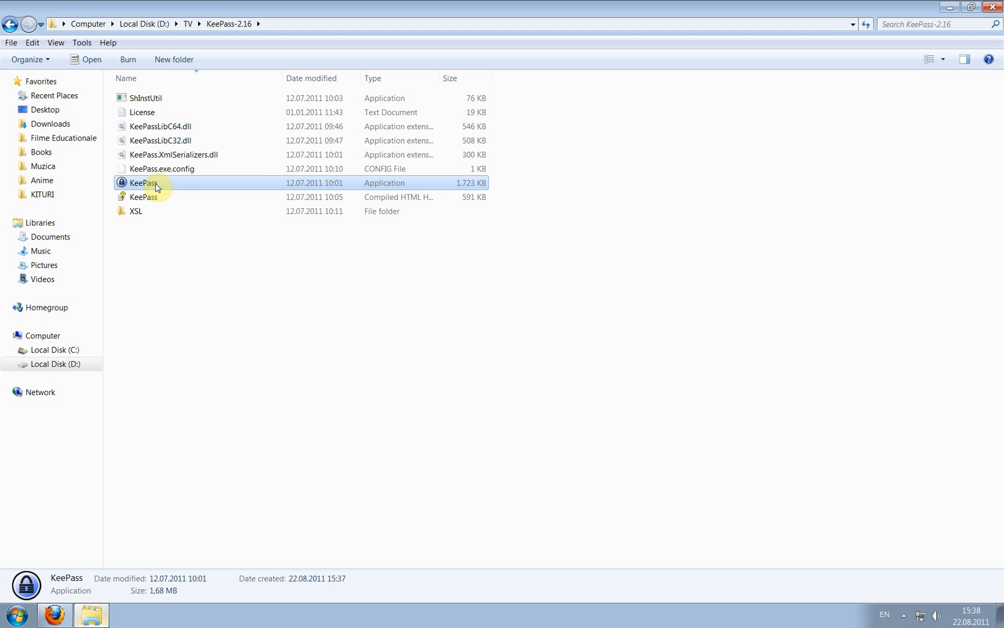
double_click(156, 186)
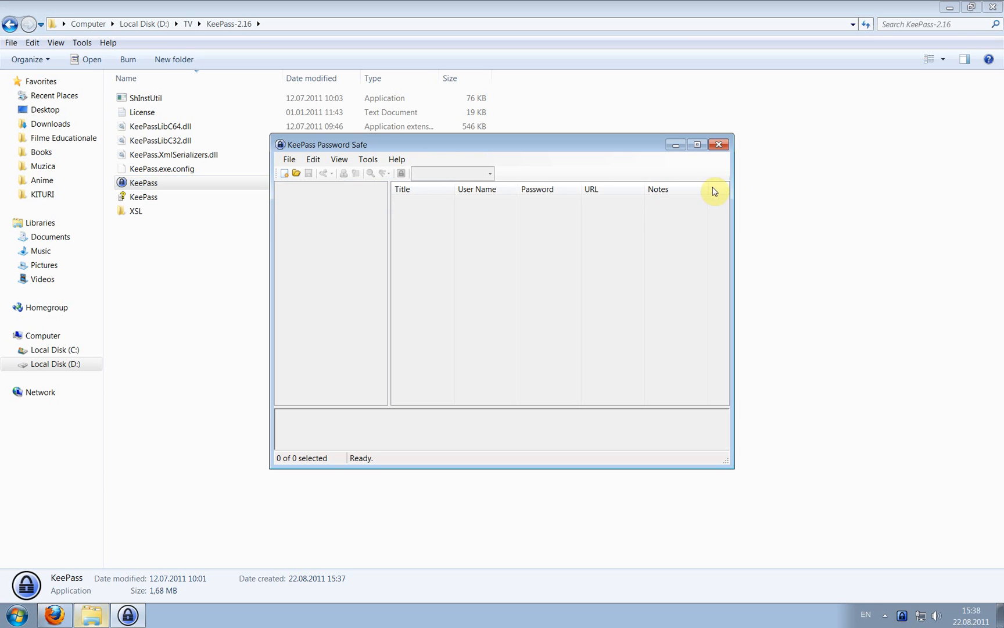
Maximize KeePass and create a new database file mydb.kdbx in the KeePass-2.16 folder.
left_click(702, 147)
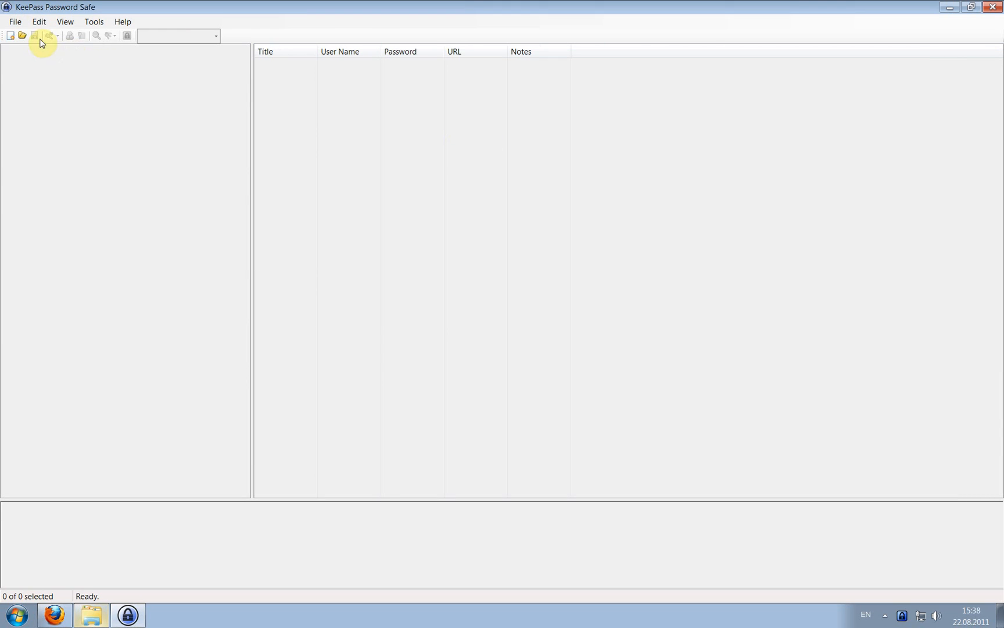
left_click(15, 23)
left_click(16, 34)
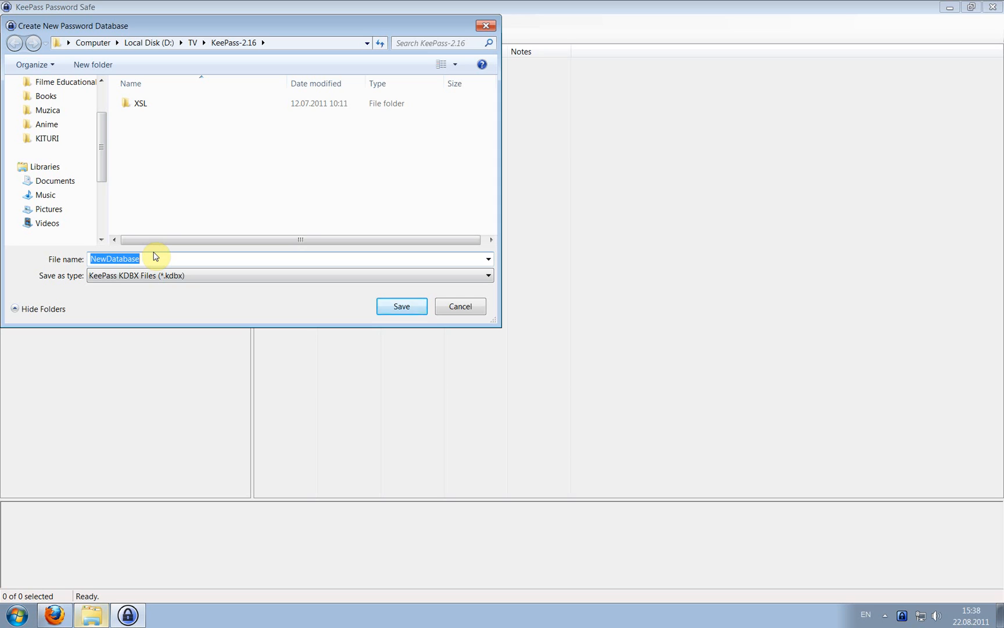
type("mydb")
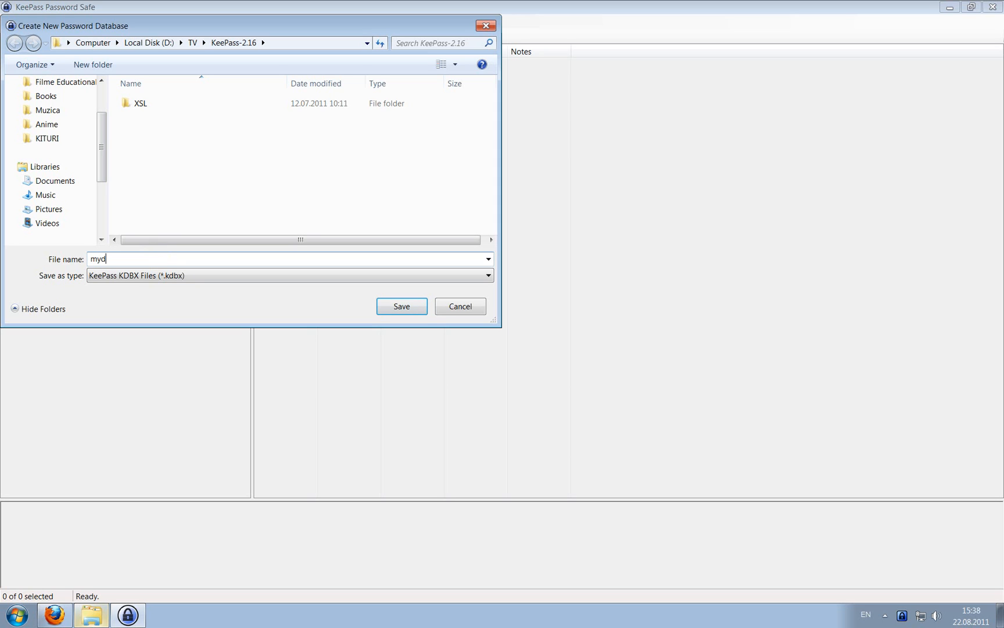
left_click(393, 313)
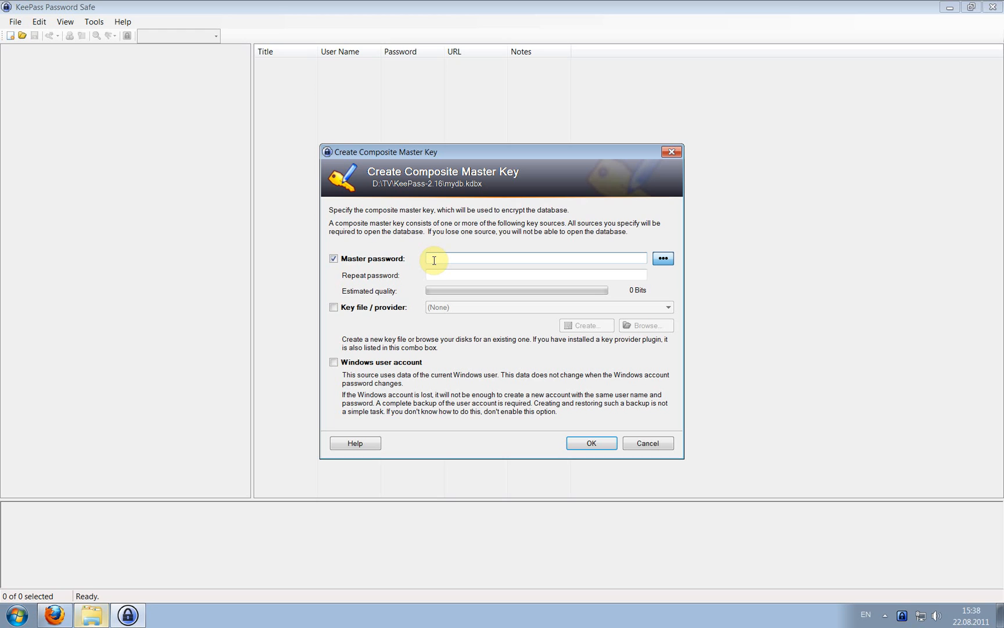
Tick Key file / provider so the master key also requires a key file.
left_click(361, 309)
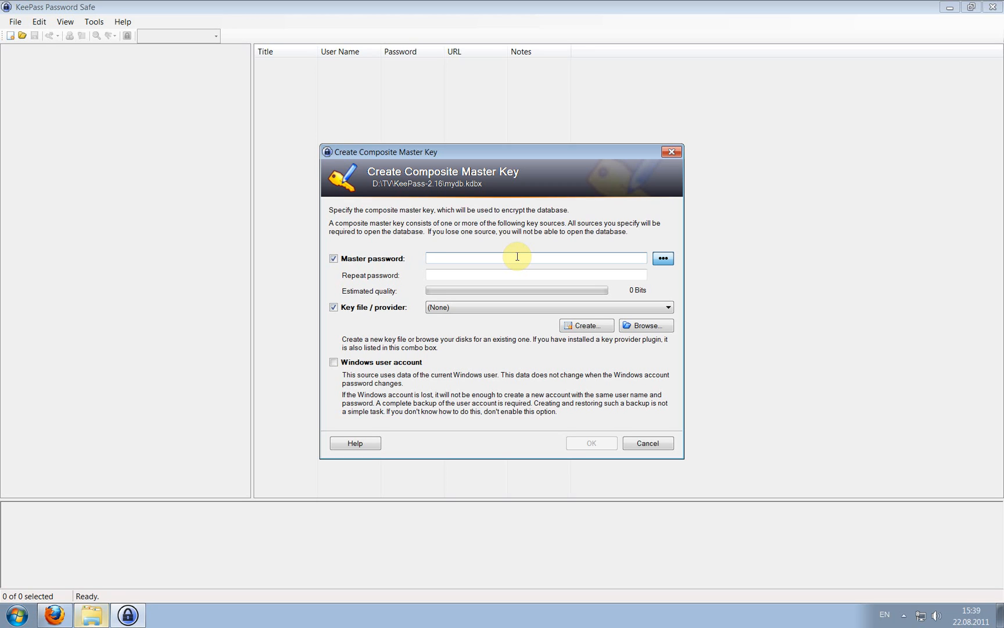
Enter the master password, copy it into Repeat password, and begin creating a key file.
type("••••••••")
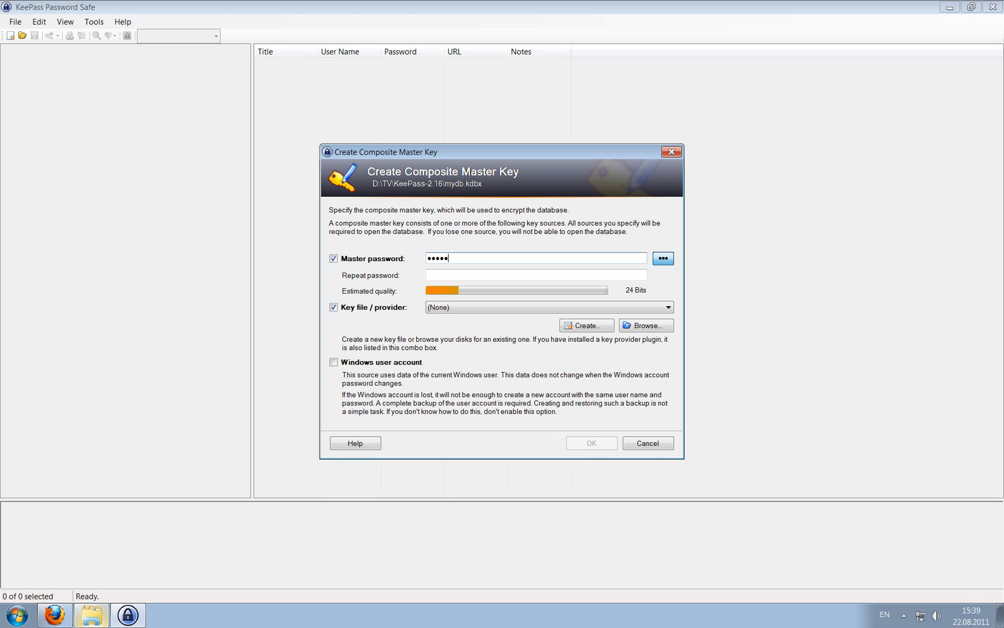
type("•••••")
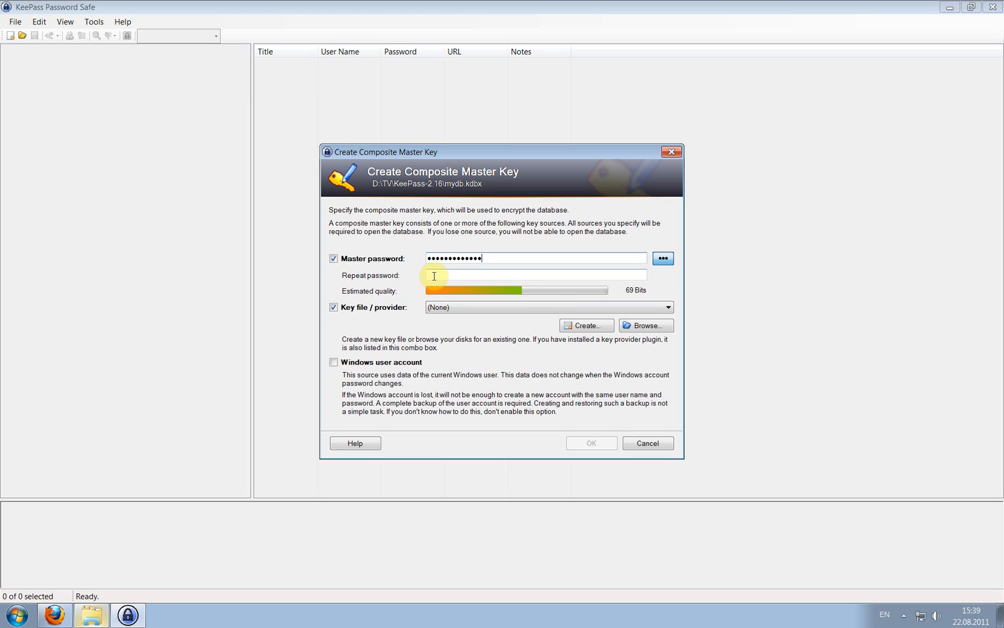
left_click(664, 260)
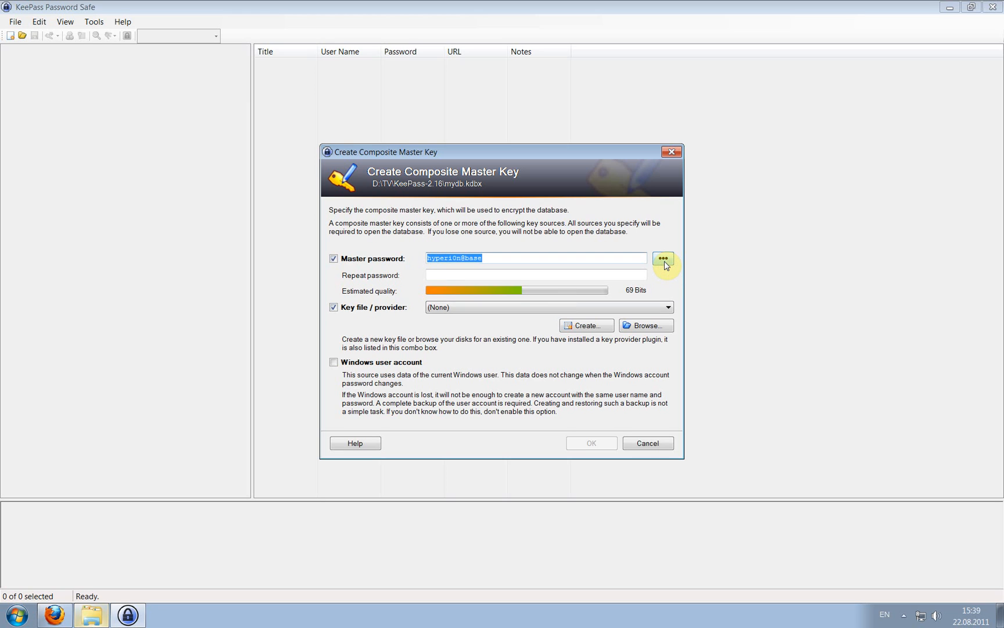
left_click_drag(491, 258, 417, 258)
key("ctrl+c")
left_click(441, 274)
key("ctrl+v")
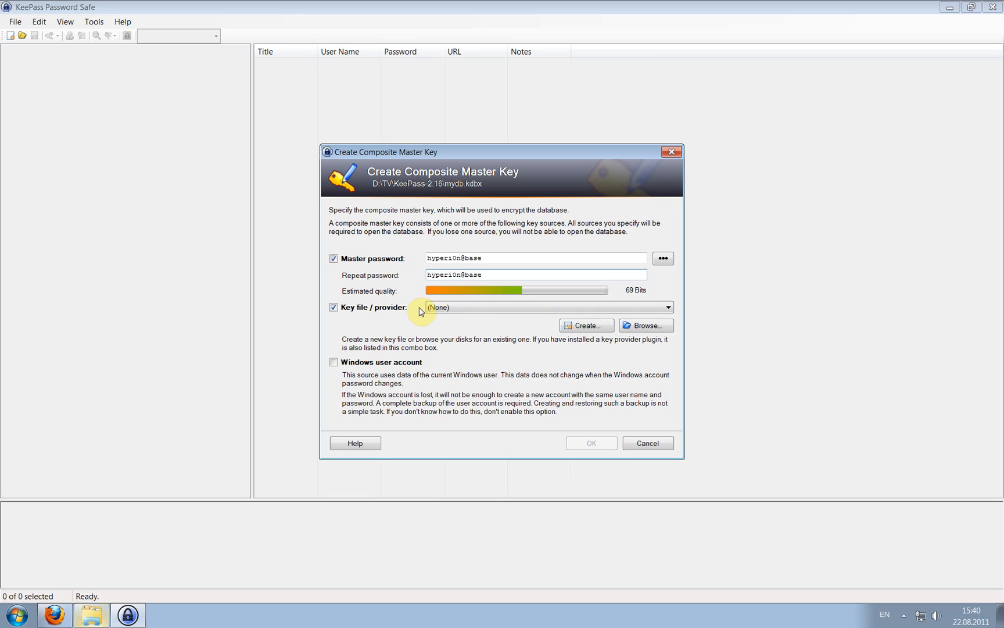
left_click(585, 327)
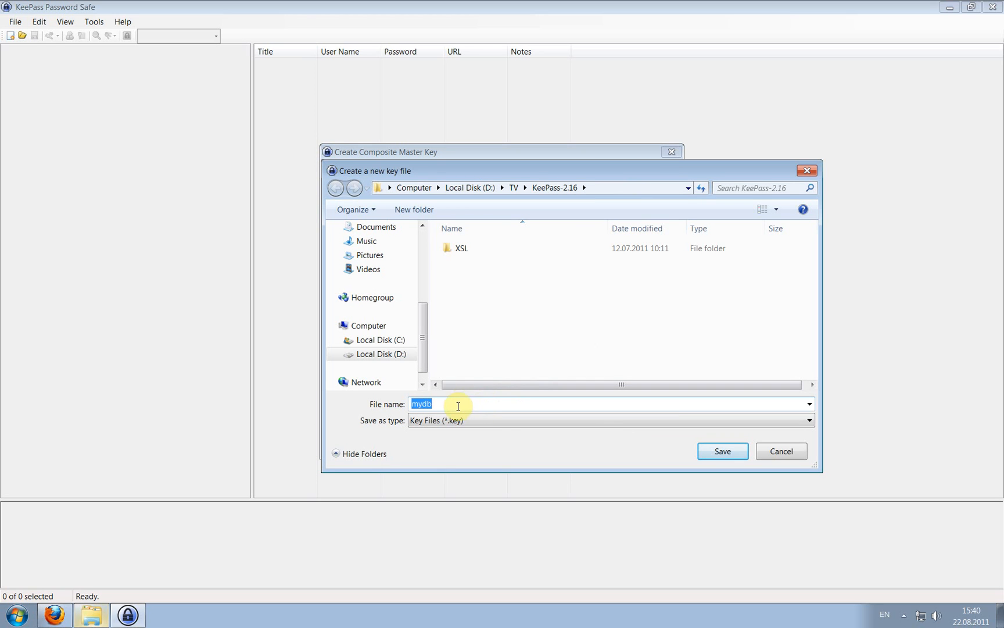
Save the new key file as mydb.key, typing random characters as entropy.
left_click(491, 405)
left_click(730, 462)
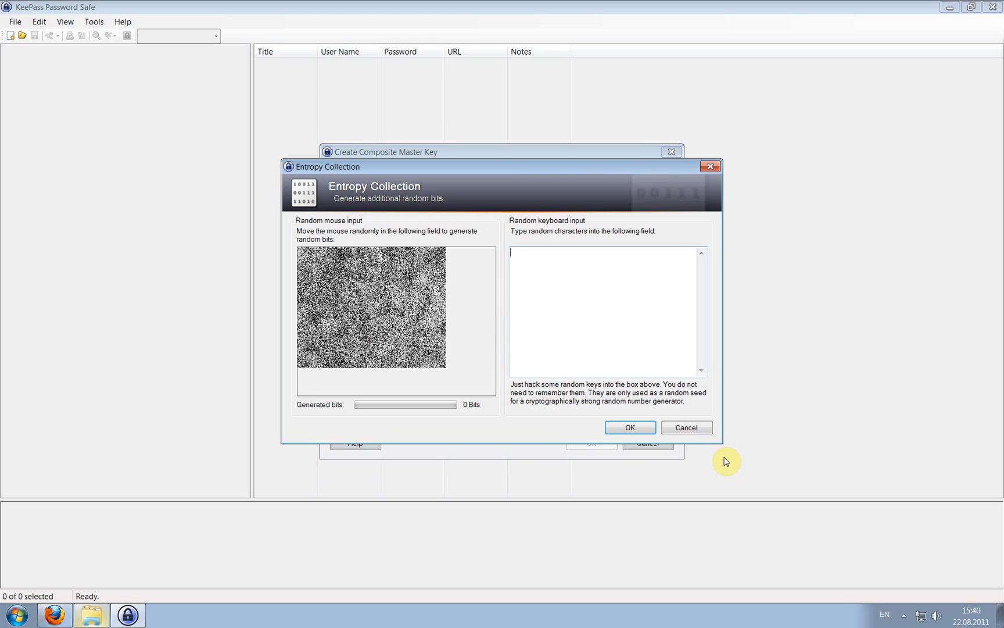
type("gkjdgkjofdgkj9d405834958304-583")
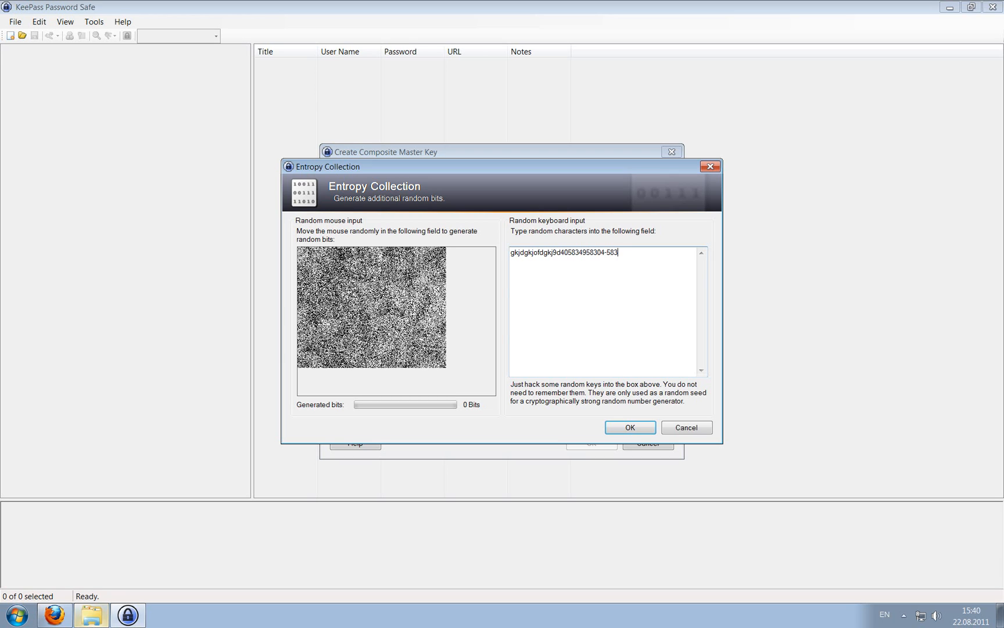
type("gfjgfgojogpjip39493204-0==fl;cvcl;jb")
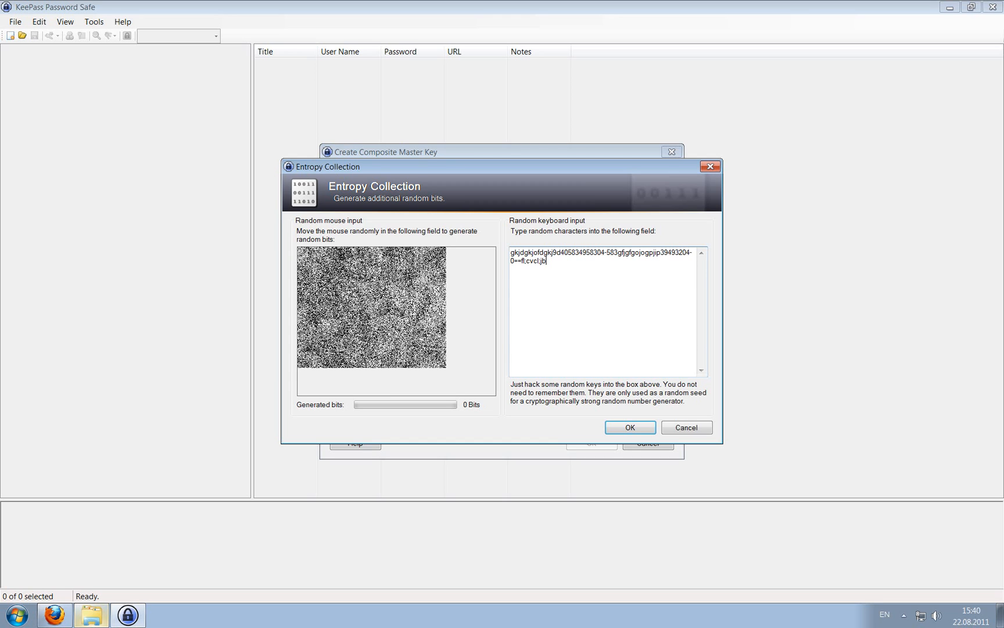
left_click(622, 426)
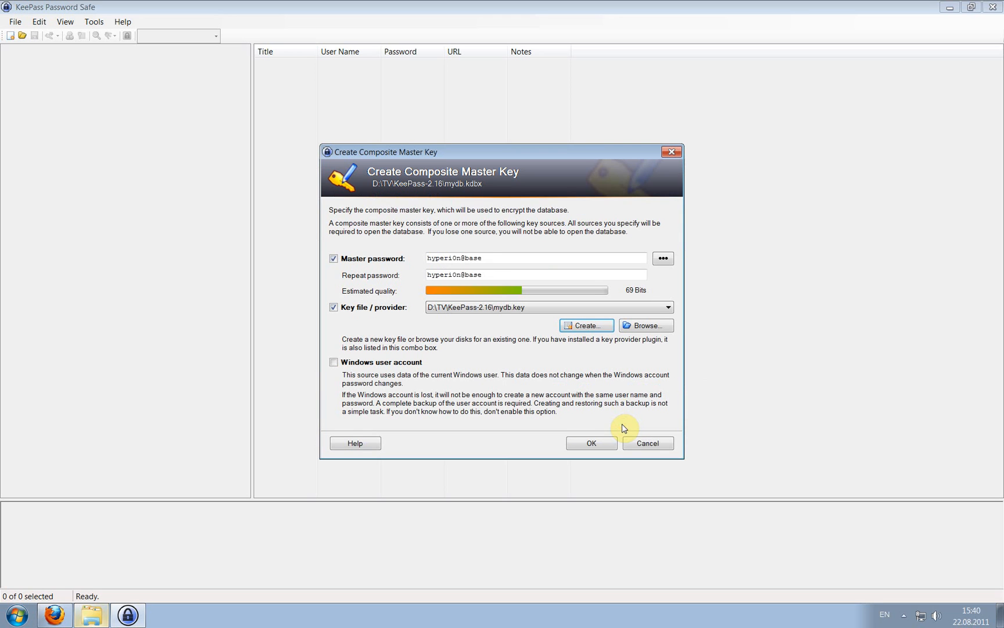
Confirm the master key, name the database mydb, and view its Security settings.
left_click(591, 444)
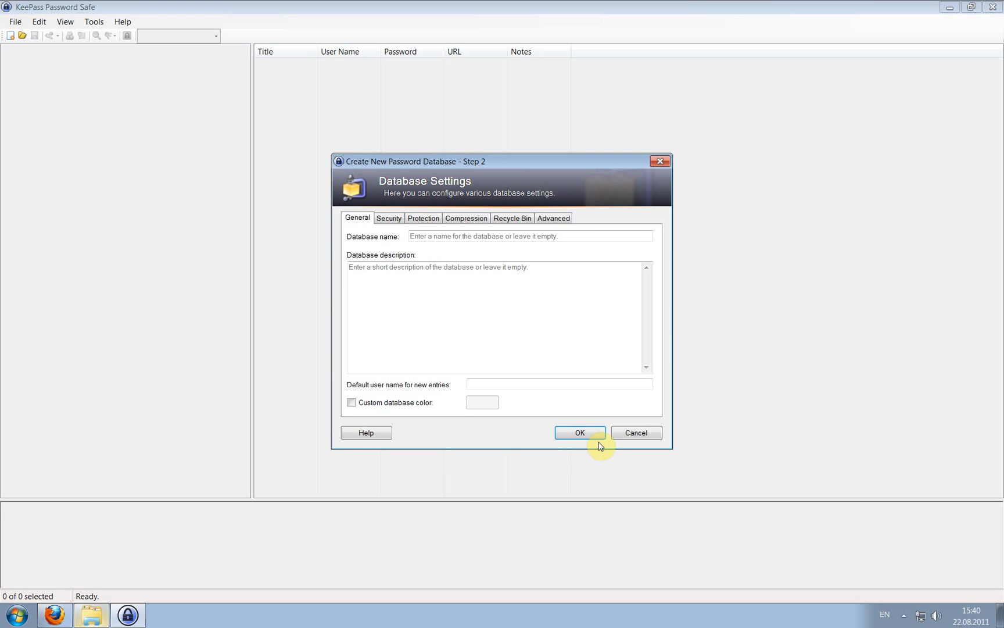
left_click(447, 238)
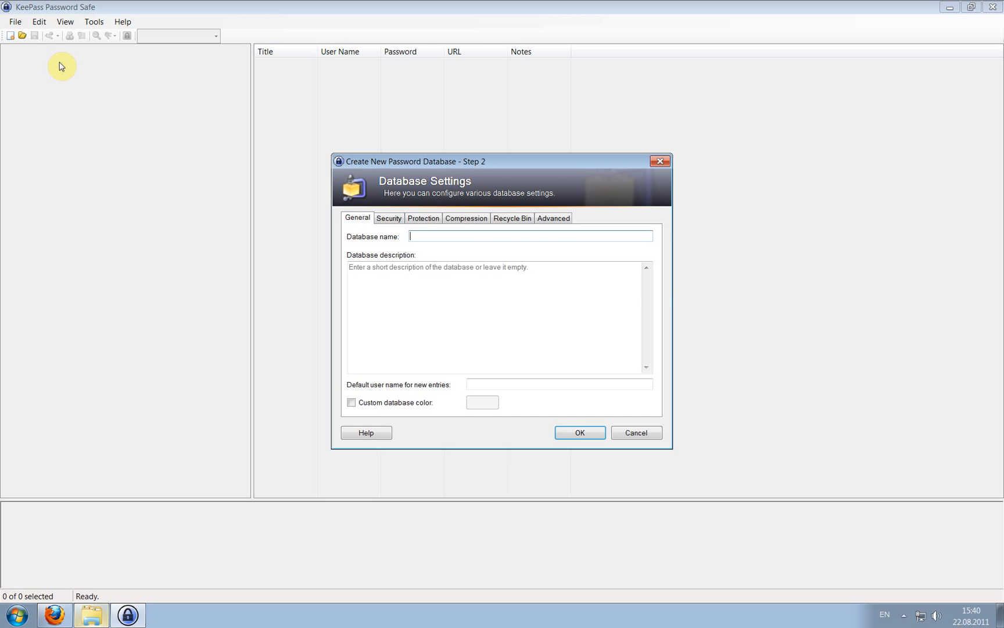
type("mydb")
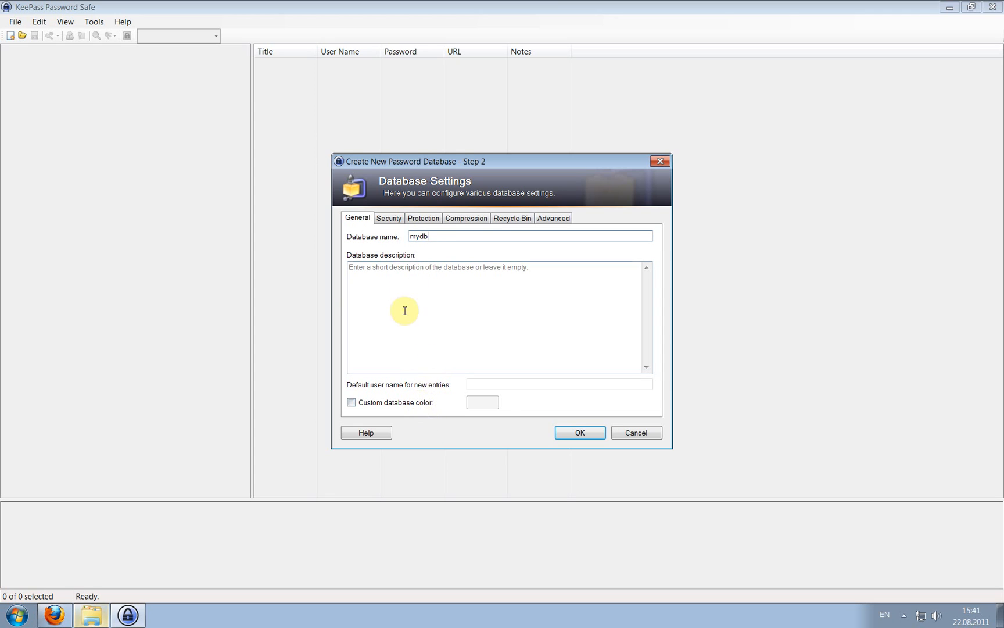
left_click(390, 218)
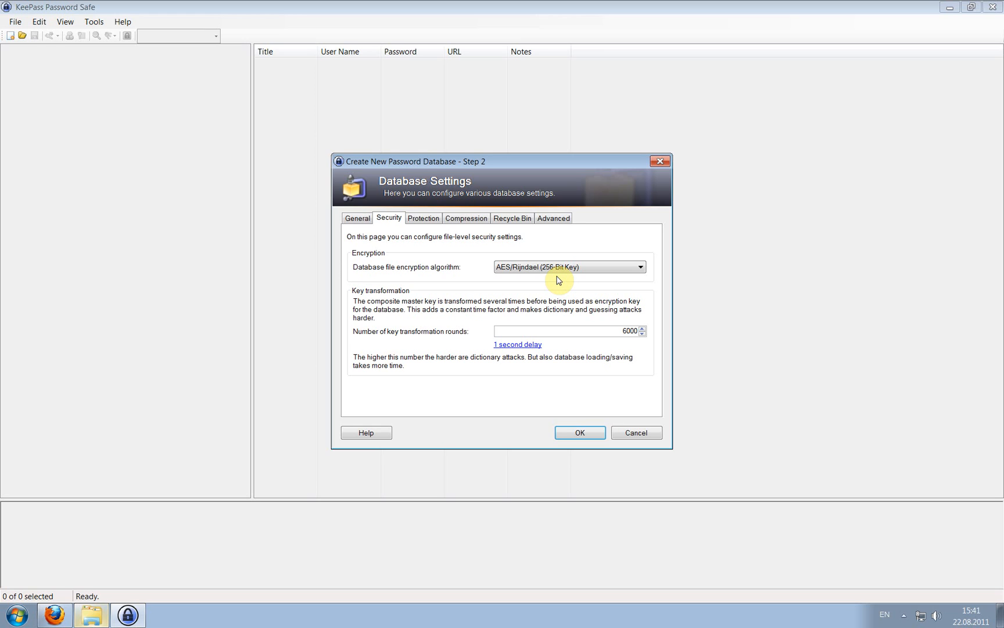
Review the Protection, Compression, Recycle Bin and Advanced tabs, keeping defaults, and create the database.
left_click(423, 224)
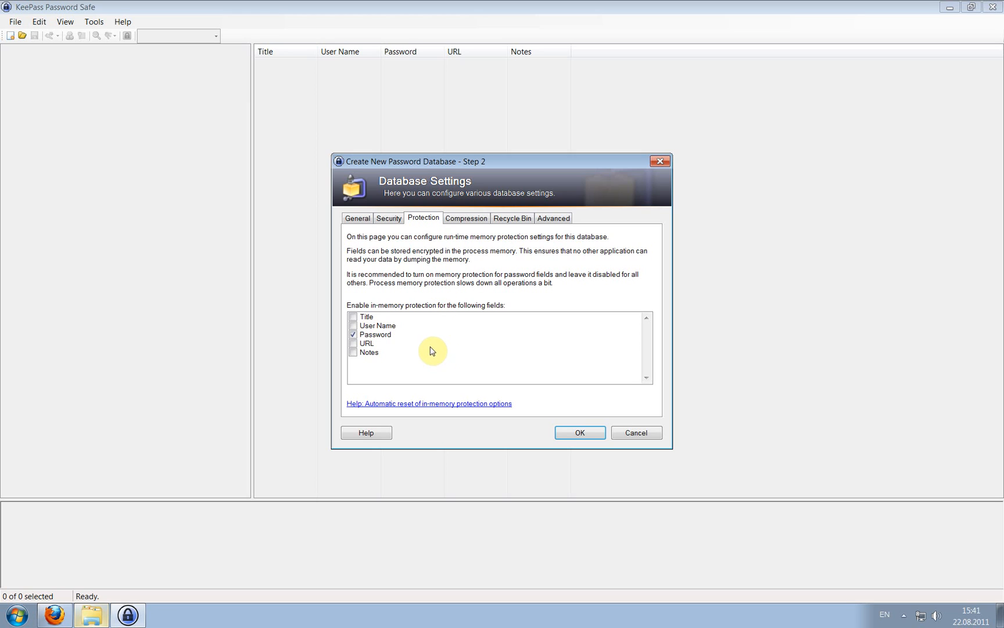
left_click(354, 335)
left_click(353, 335)
left_click(480, 221)
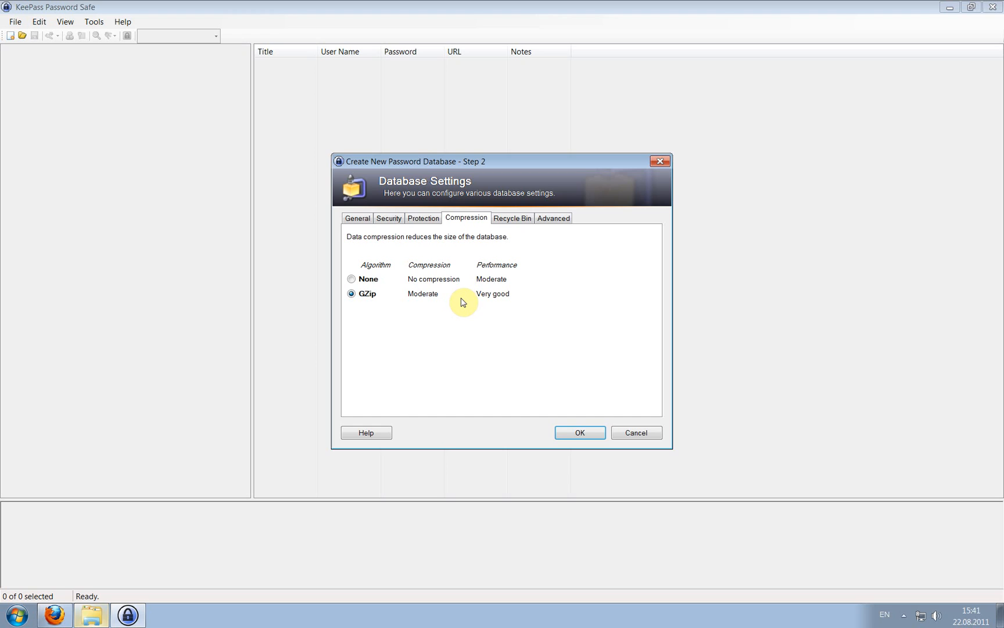
left_click(512, 219)
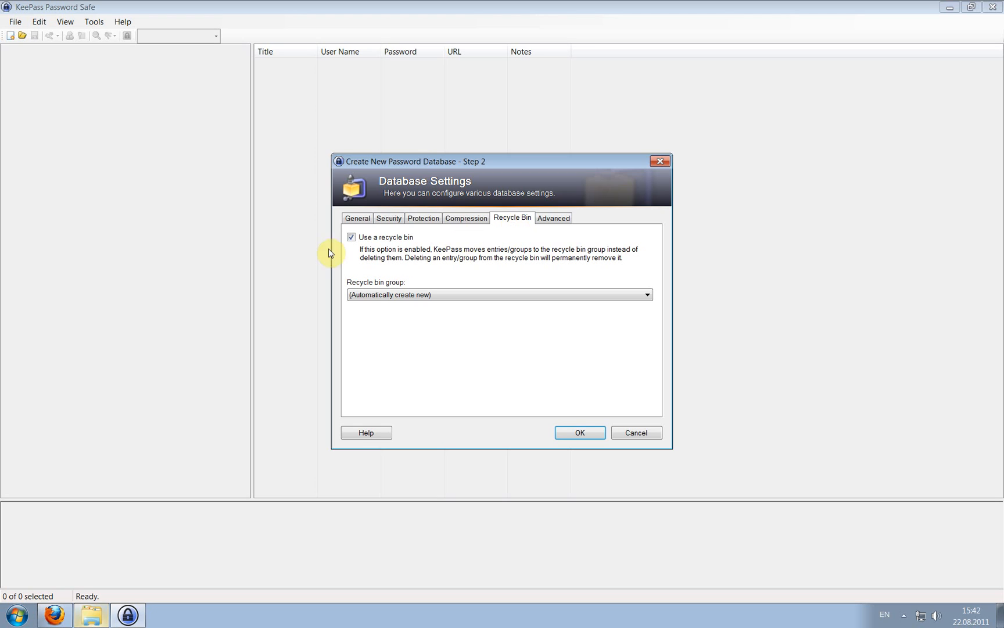
left_click(549, 219)
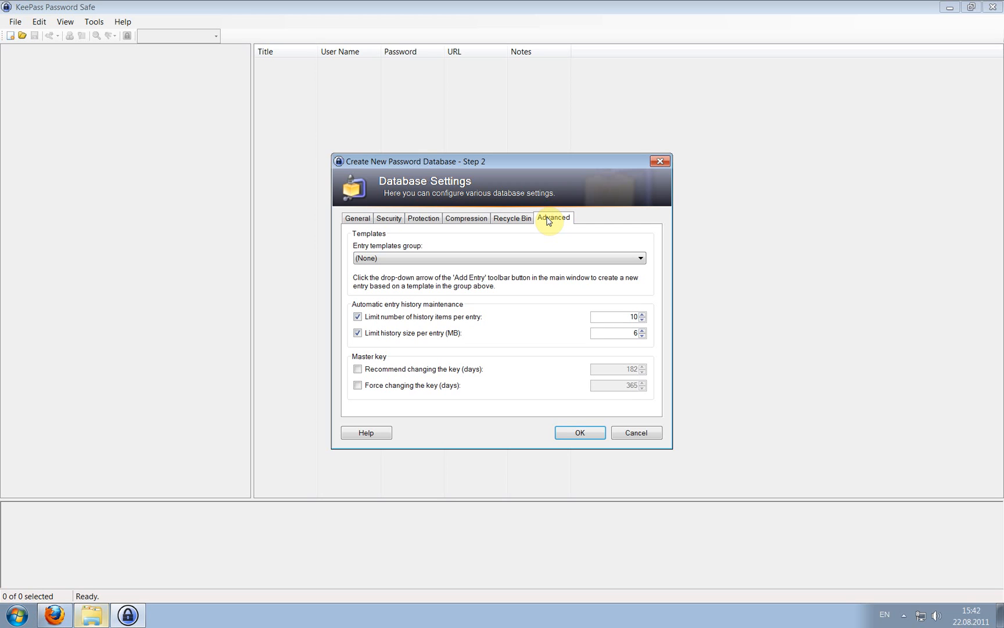
left_click(575, 433)
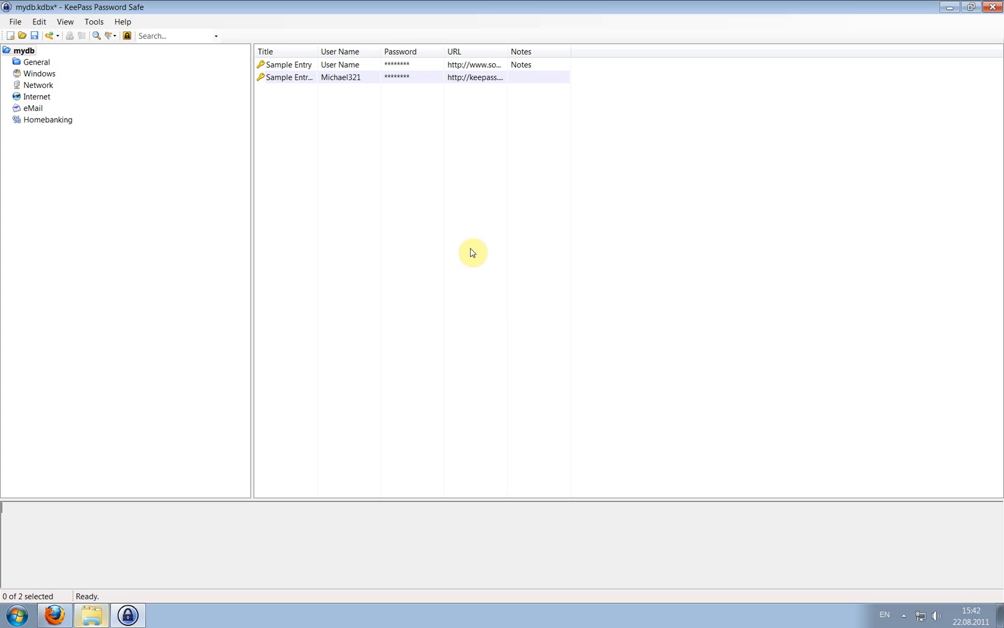
Delete both Sample Entries from the new database.
left_click(295, 78)
key("Delete")
left_click(293, 65)
key("Delete")
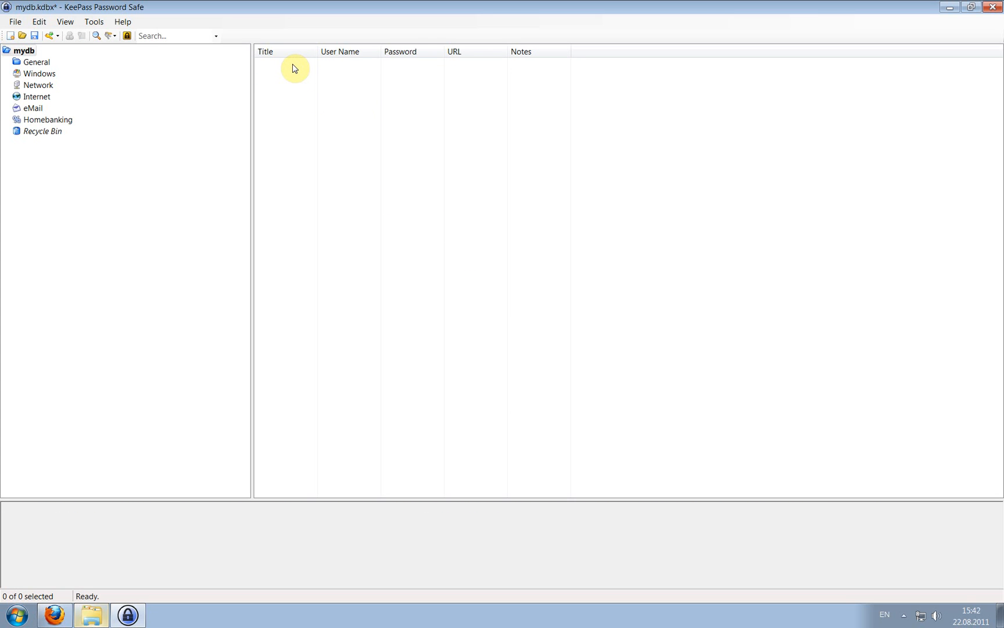
Select the empty Internet group, dismissing the Network group's context menu unchanged.
left_click(183, 99)
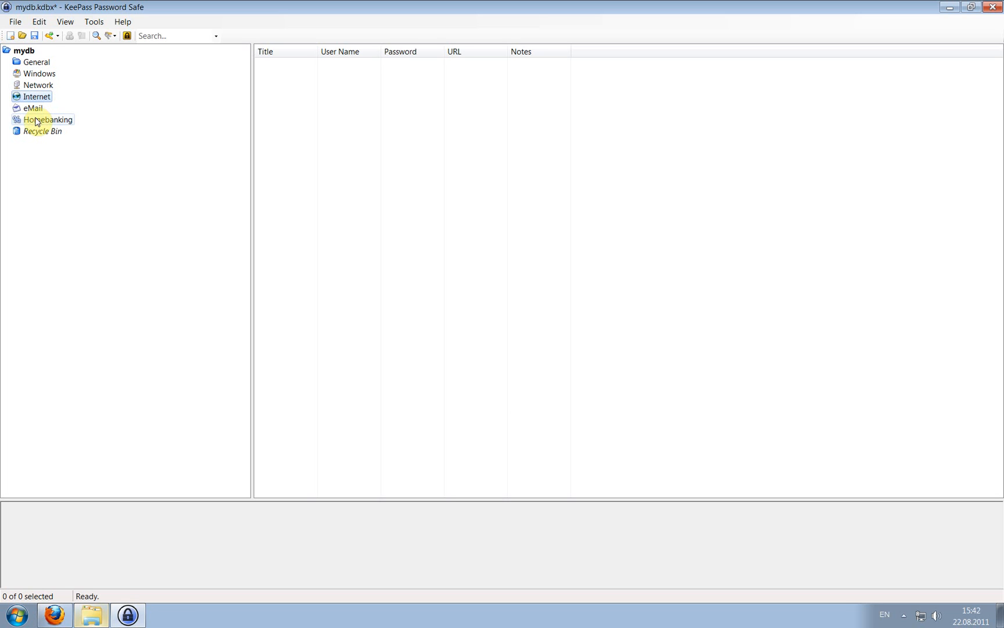
right_click(87, 82)
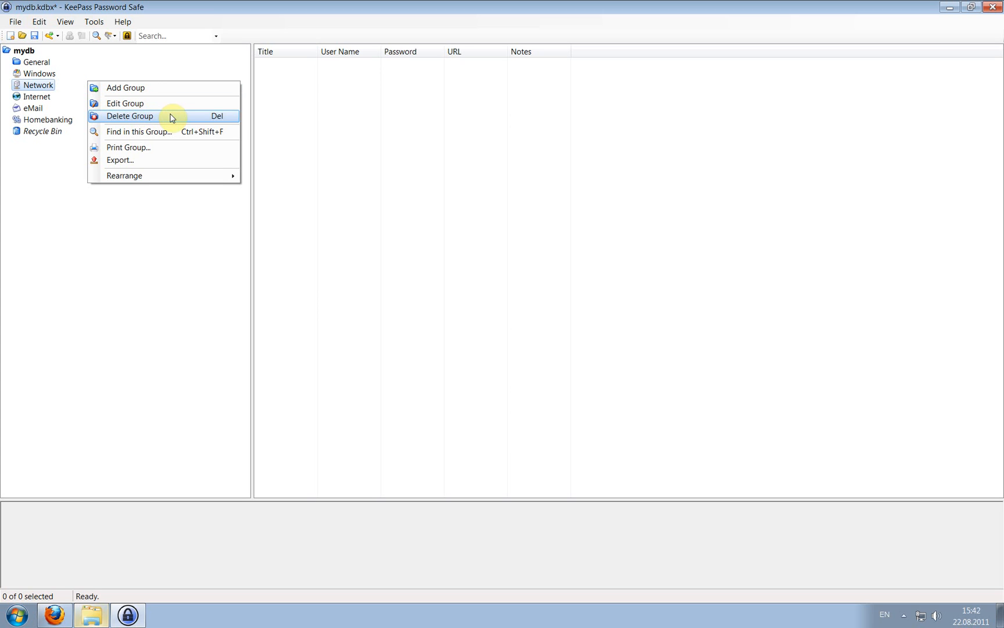
left_click(67, 109)
left_click(37, 98)
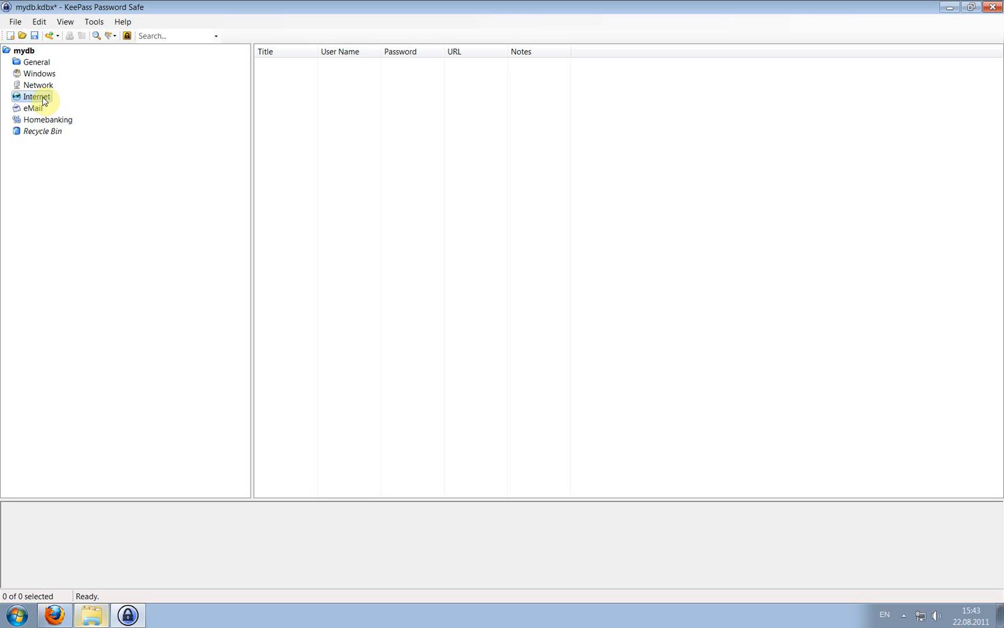
Add a new entry titled 'ebay' with the login e-mail address as user name.
right_click(327, 95)
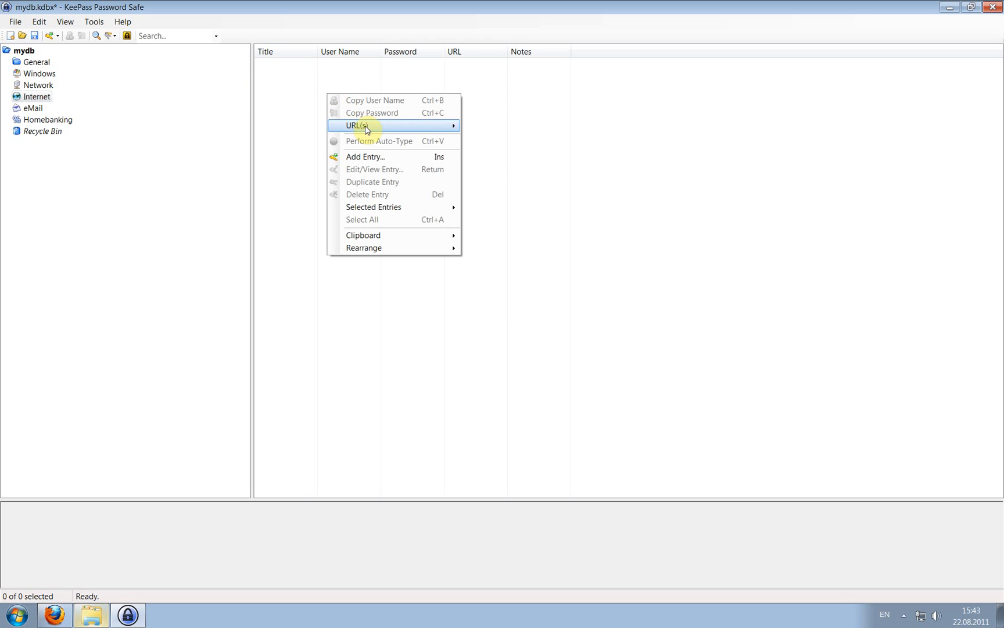
left_click(401, 156)
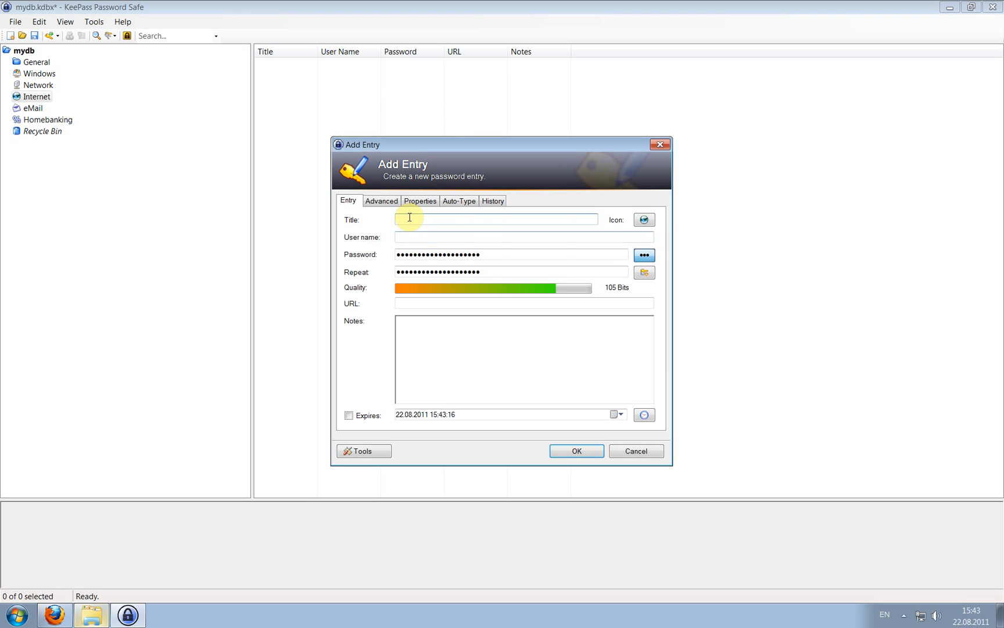
type("ebay")
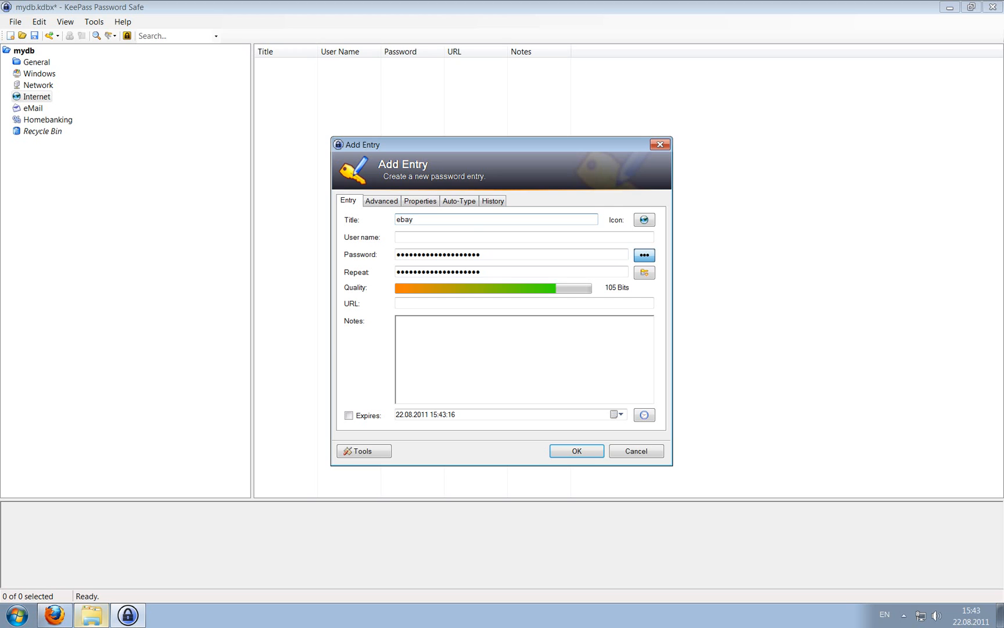
left_click(452, 233)
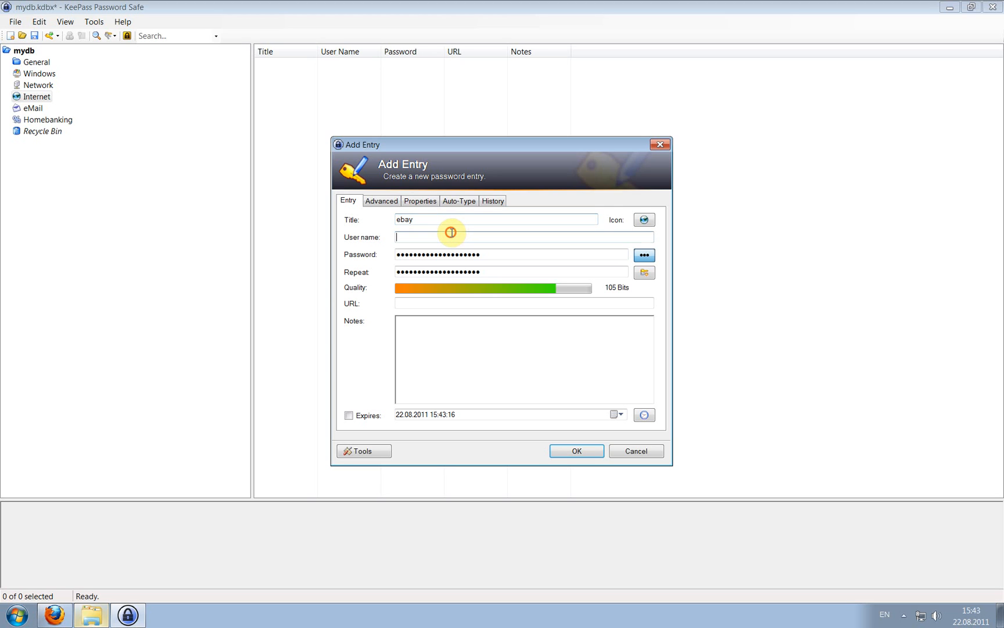
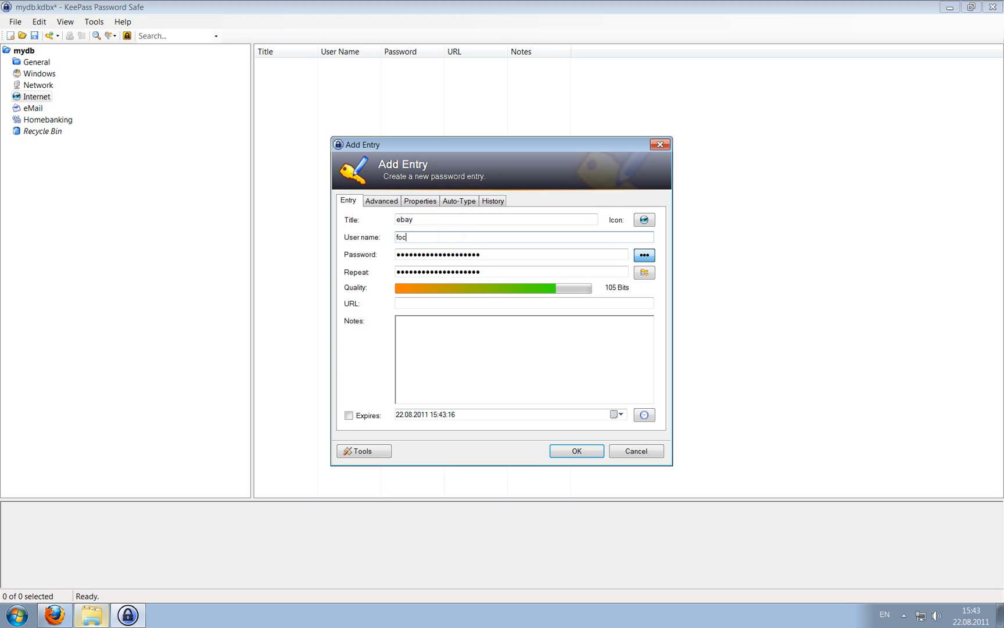
Show the password as plain text, overwrite it with a short password, and launch the Password Generator.
left_click(639, 258)
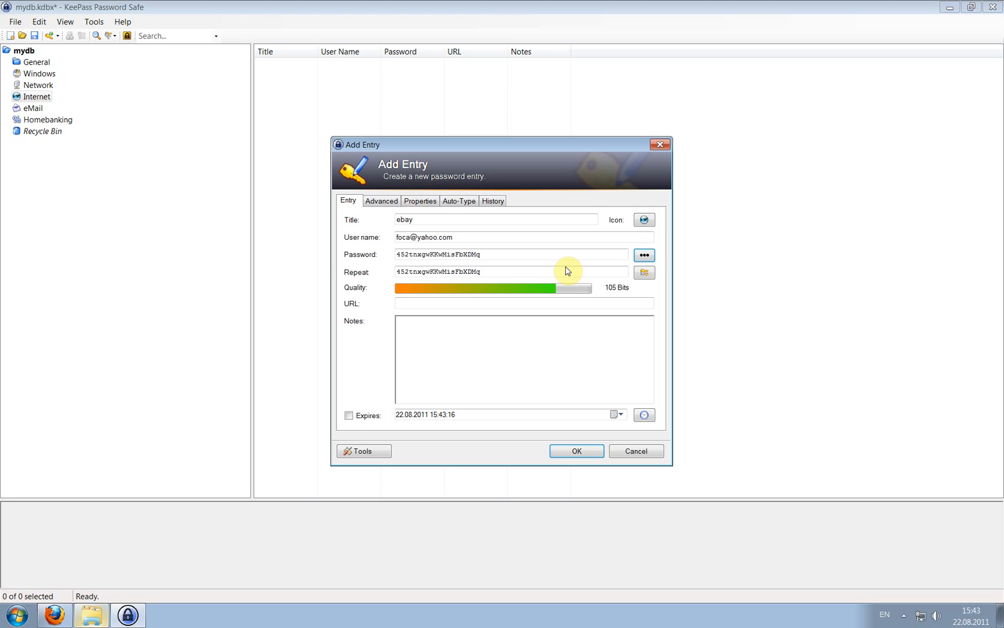
left_click_drag(511, 254, 397, 254)
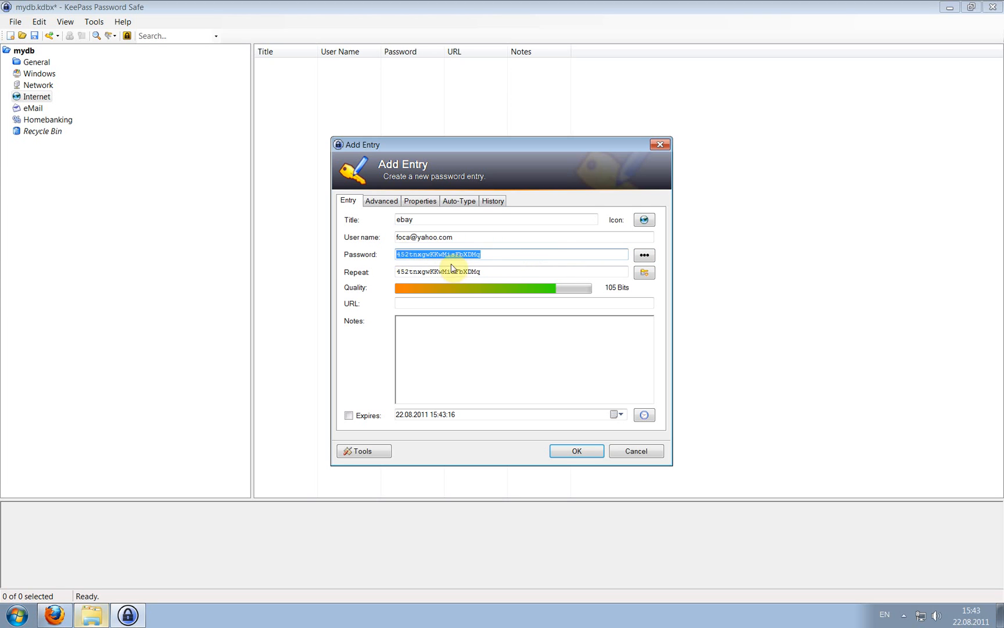
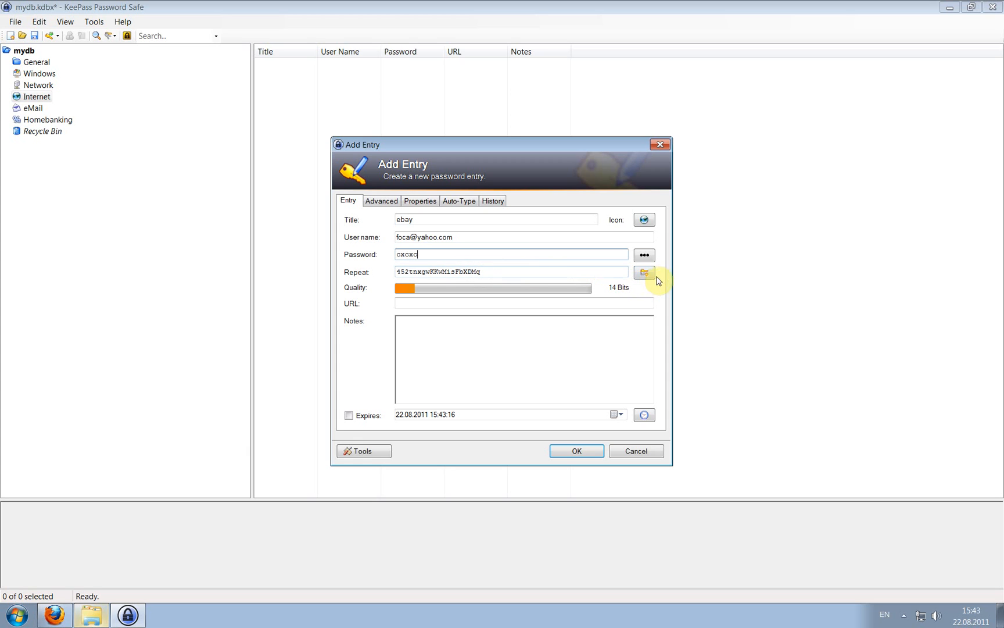
left_click(646, 272)
left_click(671, 288)
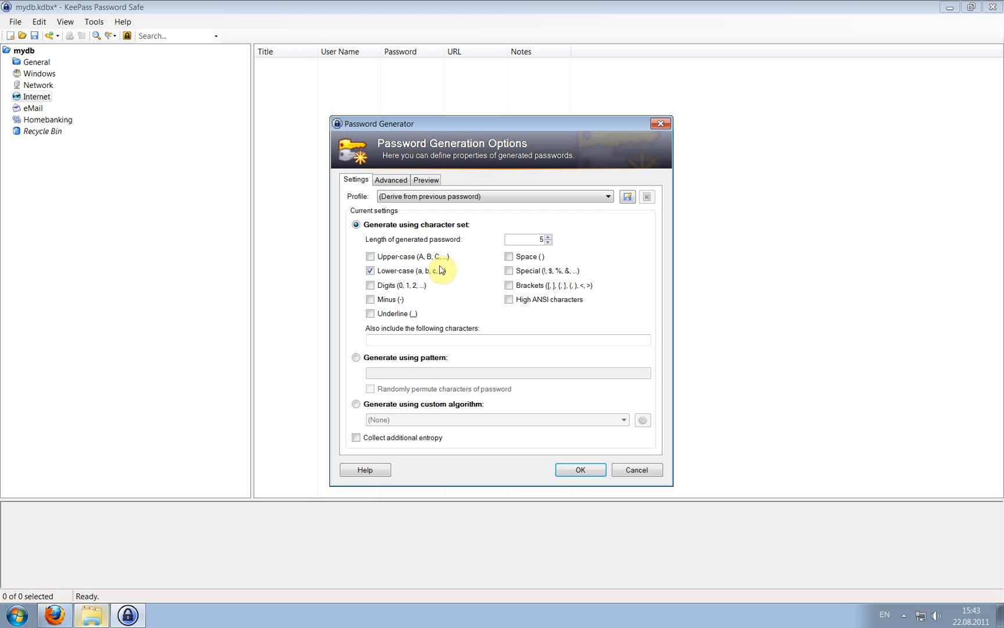
Add upper-case letters and digits, raise the length to 10, and review the Advanced exclusion options.
left_click(415, 257)
left_click(400, 283)
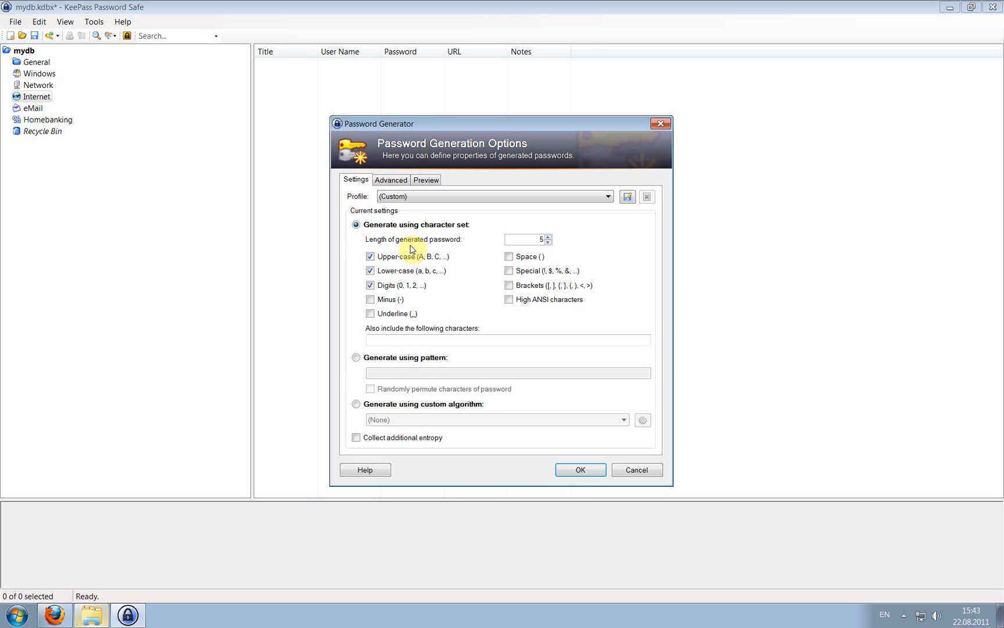
left_click(548, 236)
left_click(548, 236)
left_click(548, 236)
left_click(549, 236)
left_click(549, 236)
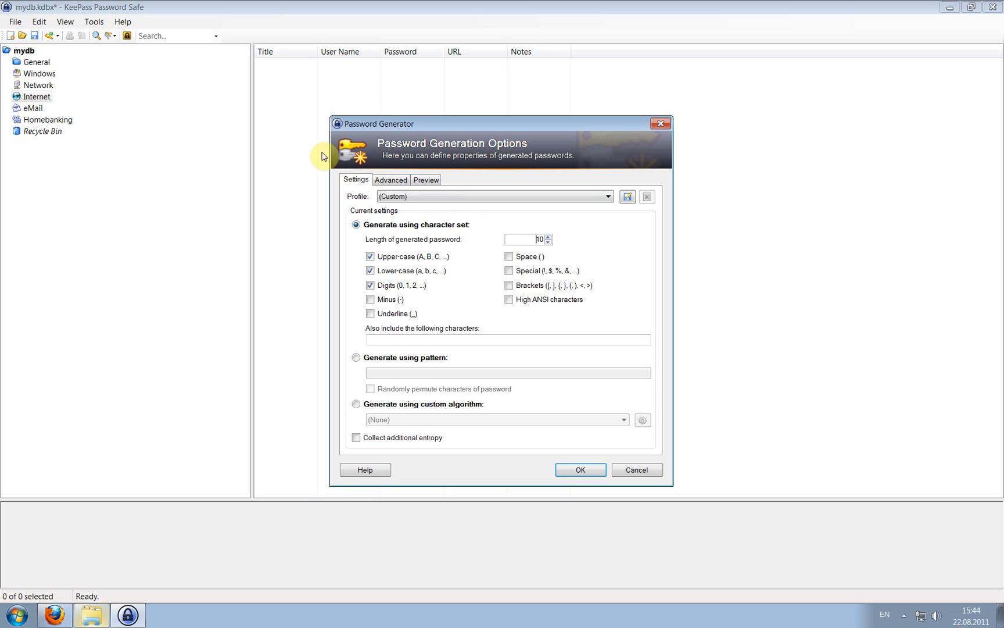
left_click(401, 182)
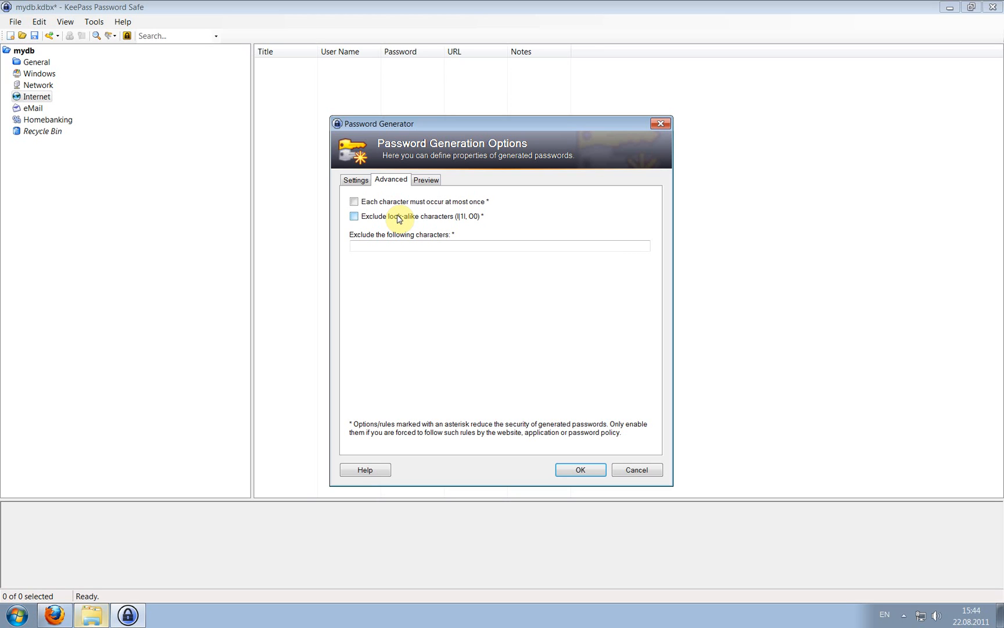
left_click(406, 245)
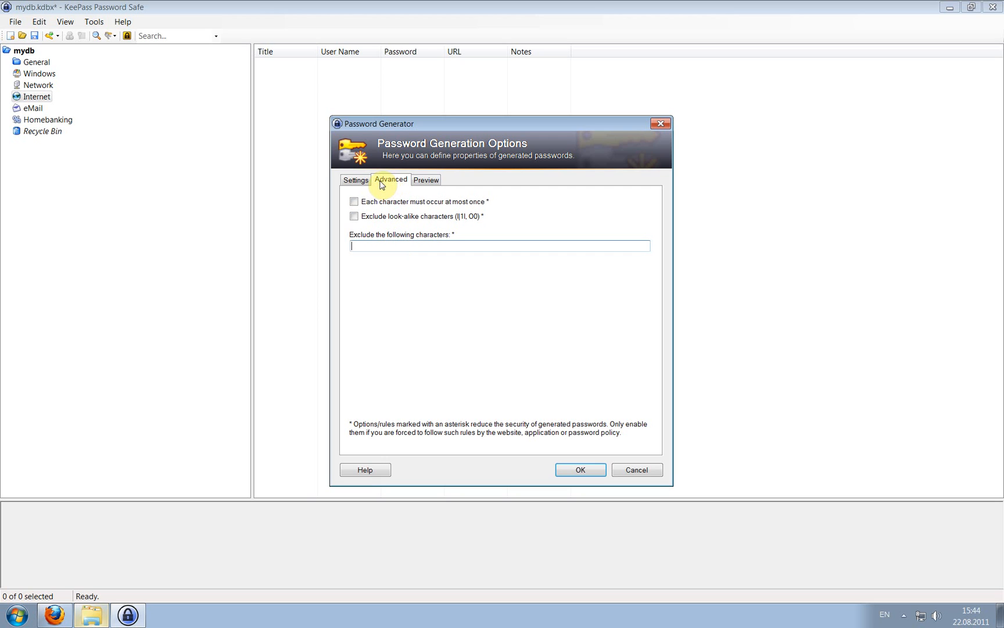
Review the sample passwords in Preview, then accept the generated 10-character password into the entry.
left_click(422, 181)
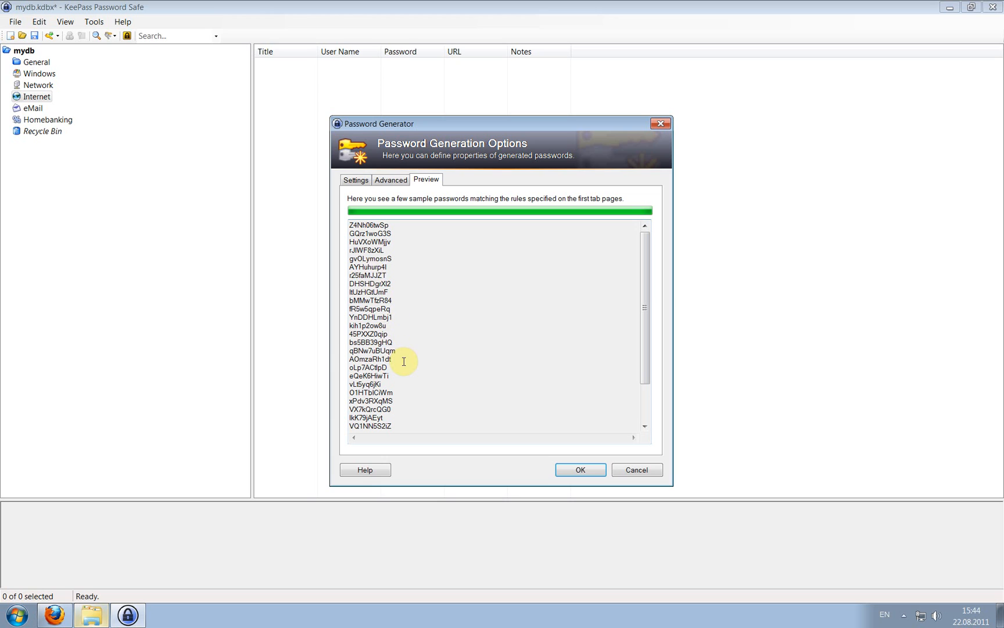
left_click(355, 180)
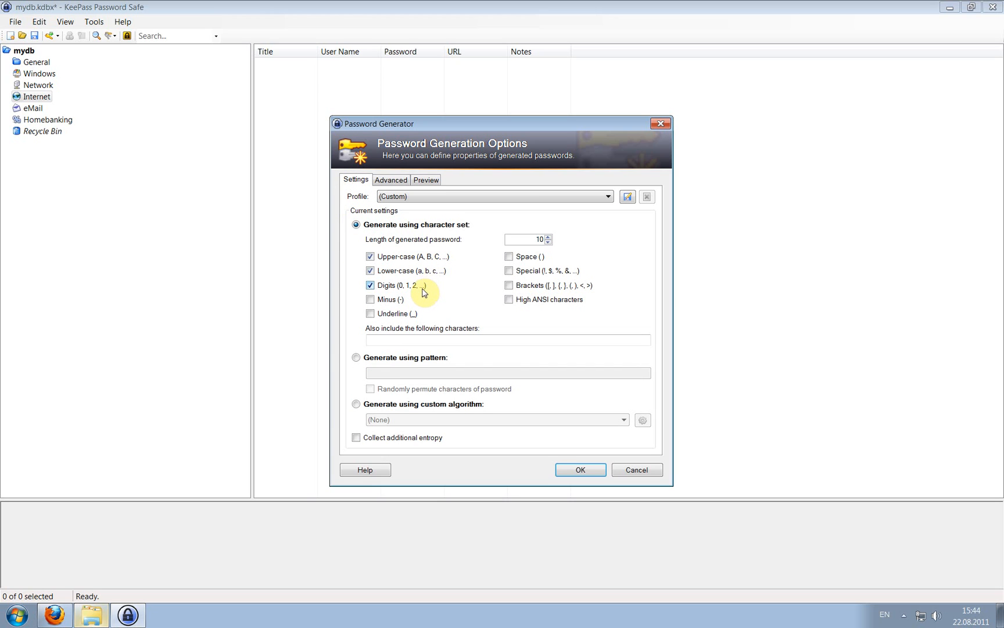
left_click(392, 180)
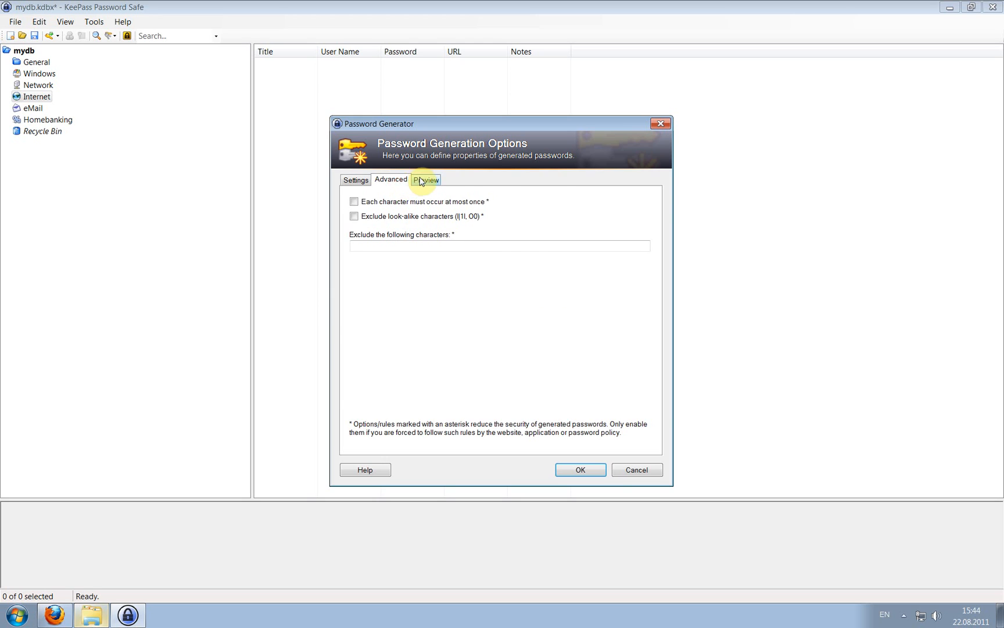
left_click(423, 179)
left_click(593, 472)
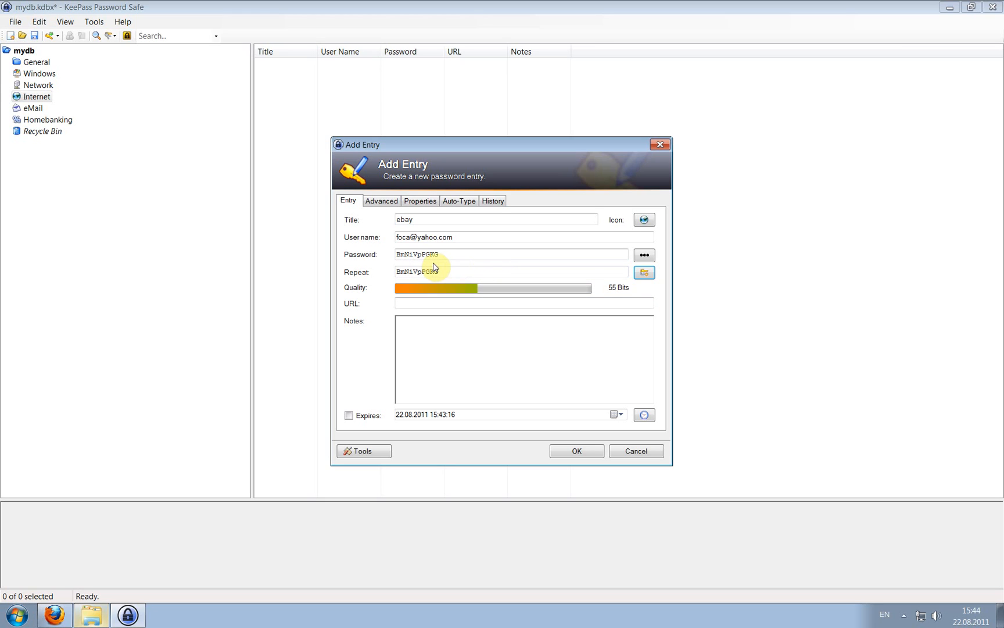
Search for ebay in Firefox and go to eBay's sign-in page.
left_click(54, 617)
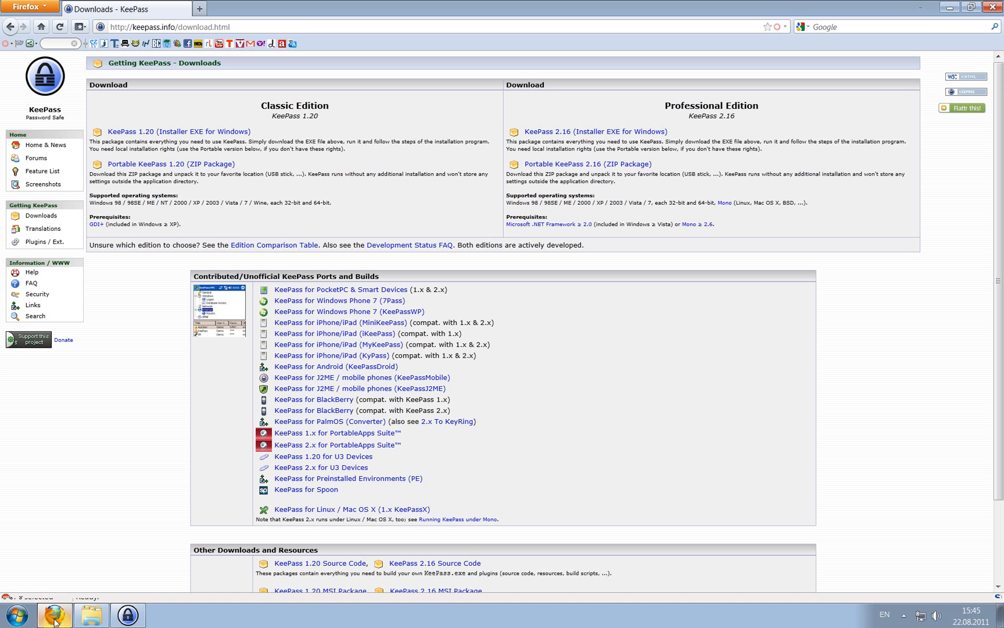
left_click(40, 26)
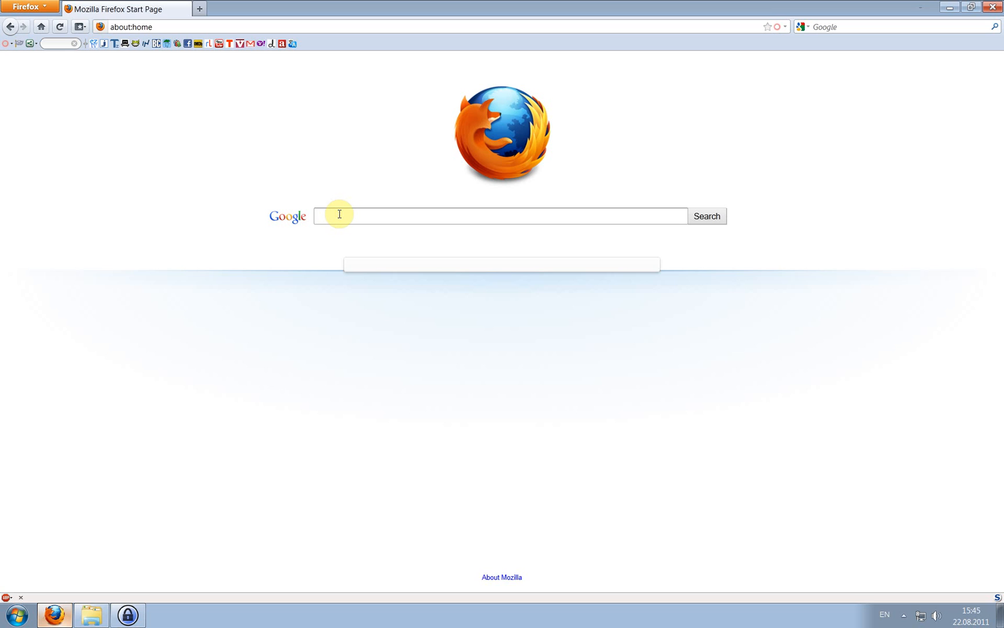
type("ebay")
key("Return")
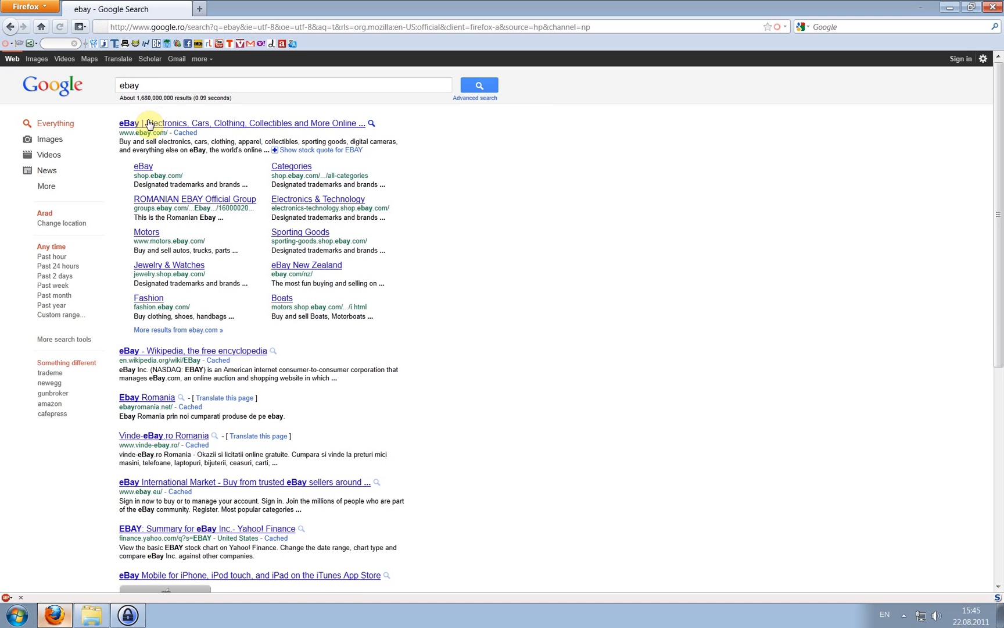
left_click(148, 125)
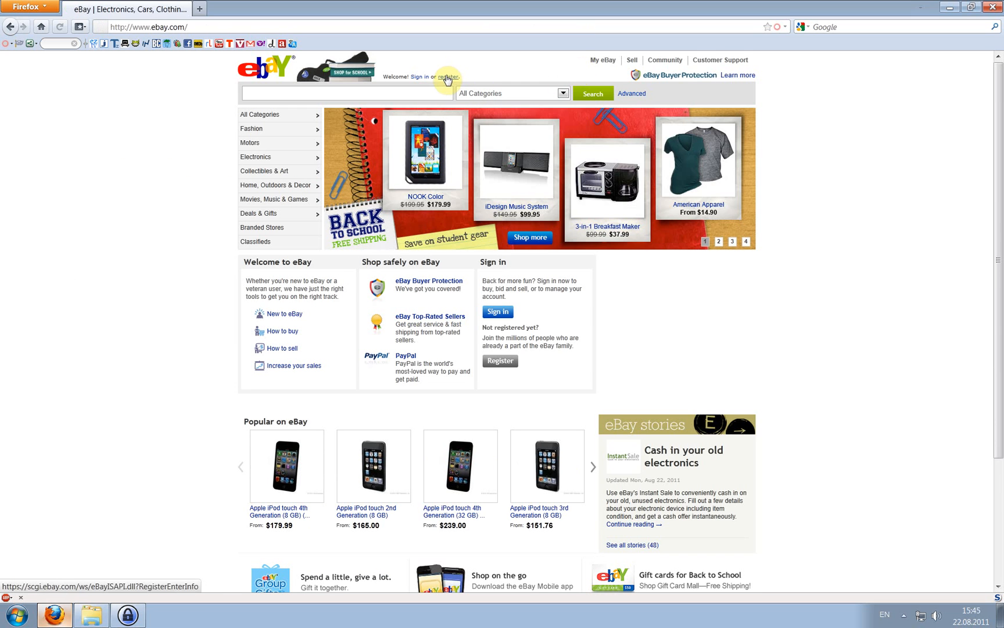
left_click(421, 79)
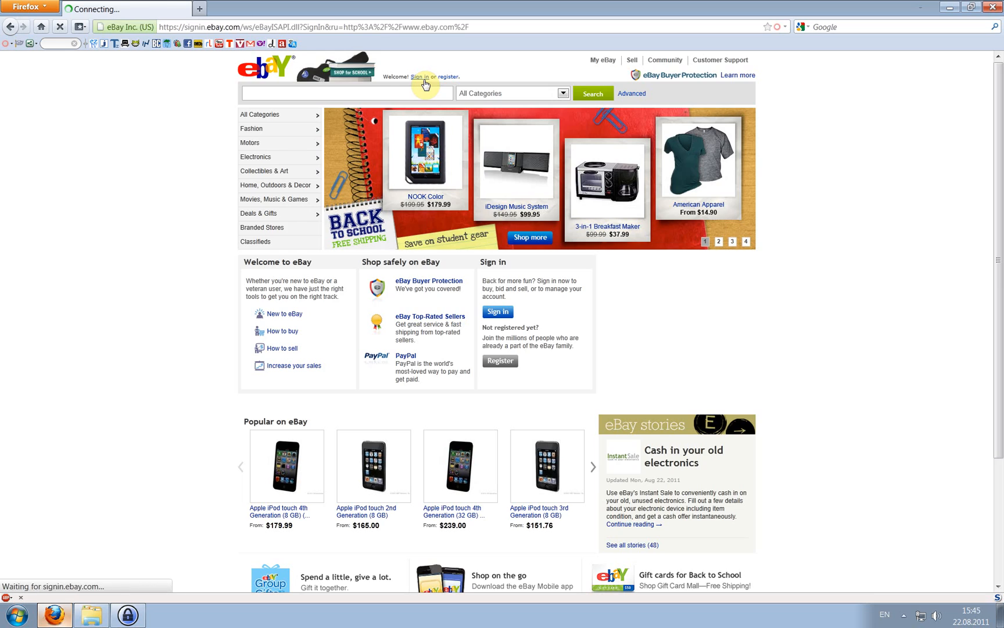
Copy the sign-in page address into the ebay entry's URL field in KeePass.
left_click(478, 25)
key("ctrl+c")
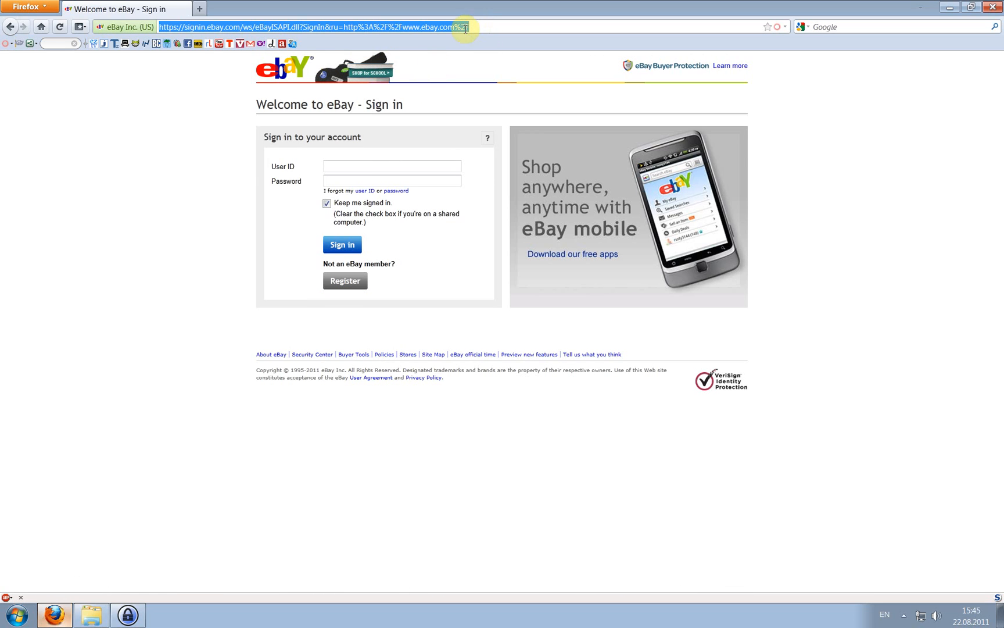
left_click(128, 614)
left_click(456, 303)
key("ctrl+v")
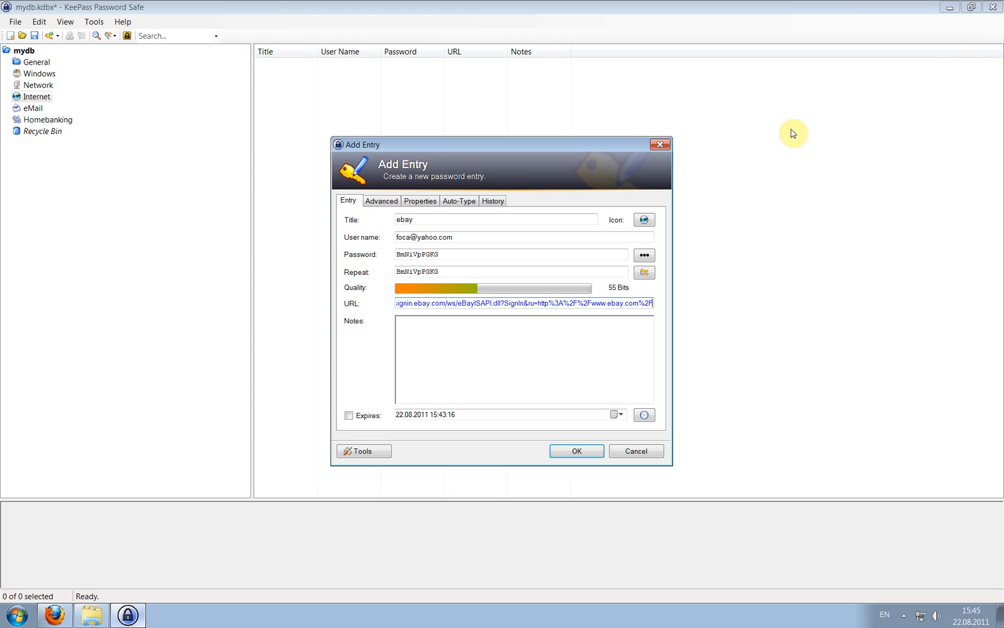
Review the entry's tabs, enable two-channel auto-type obfuscation, and save the ebay entry.
left_click(378, 206)
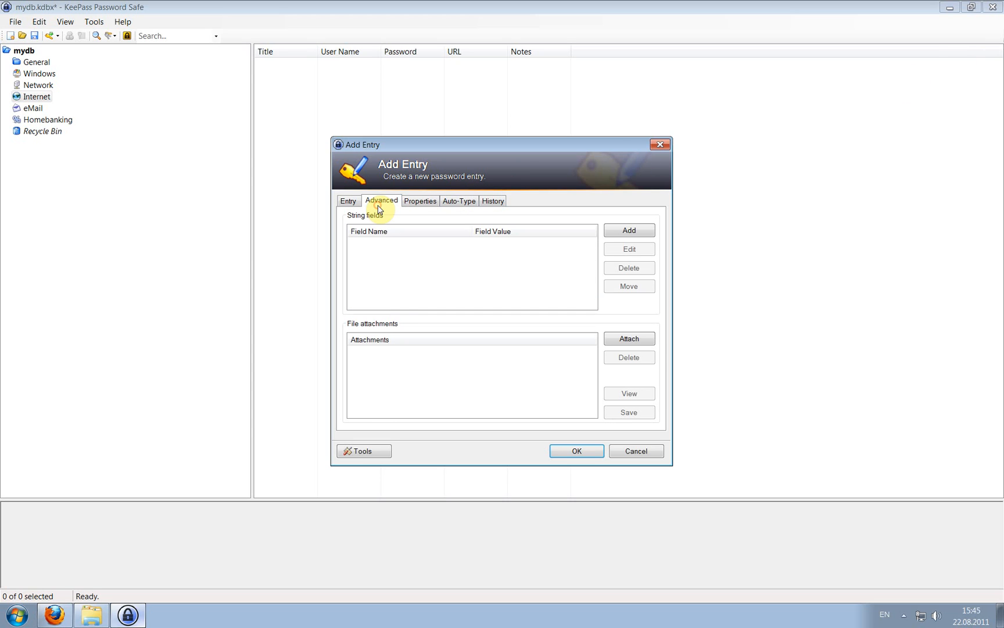
left_click(410, 202)
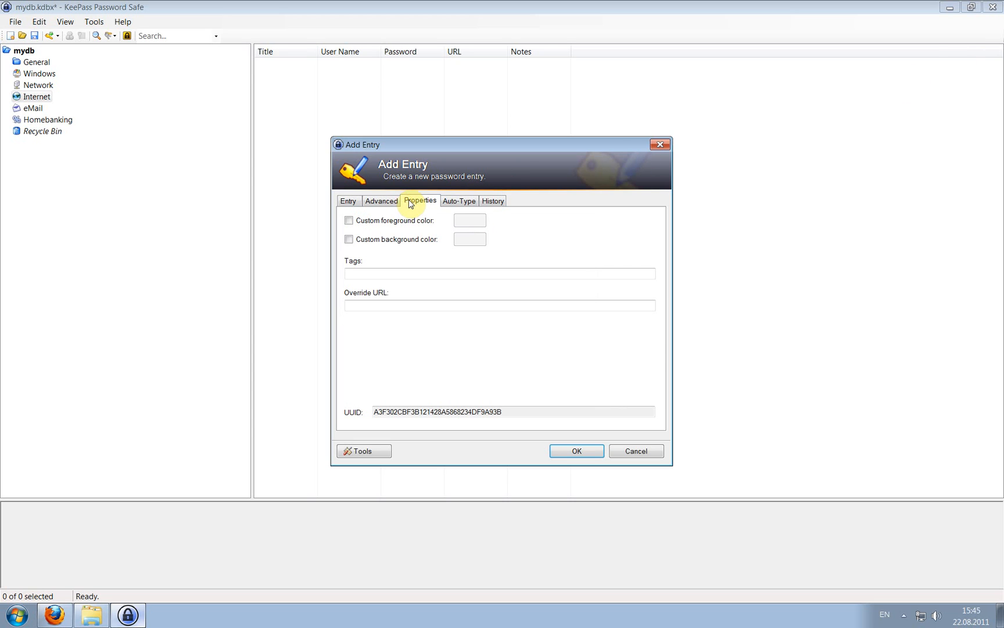
left_click(453, 201)
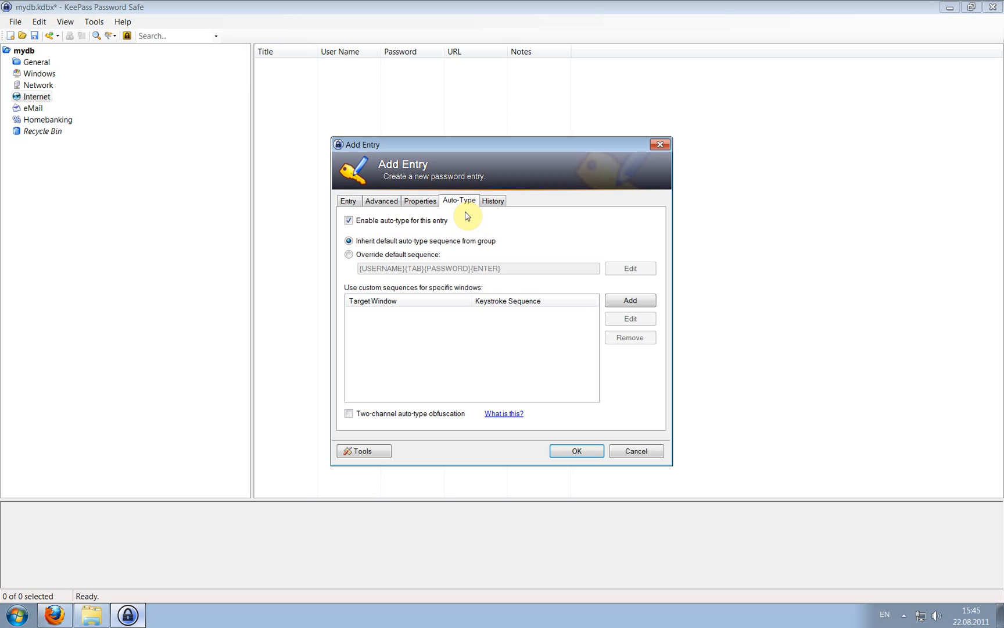
left_click(448, 414)
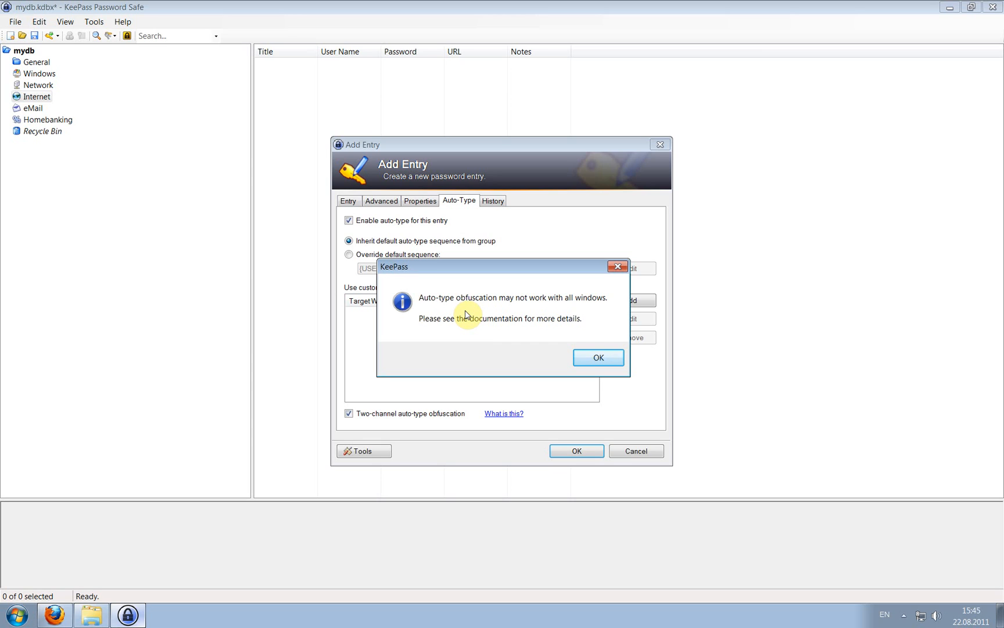
left_click(594, 364)
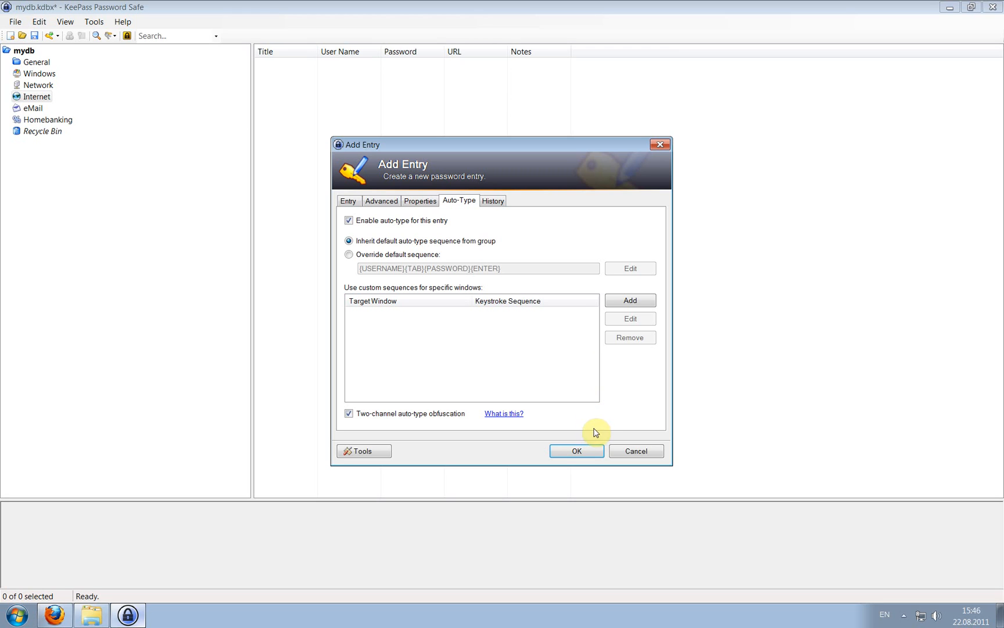
left_click(580, 450)
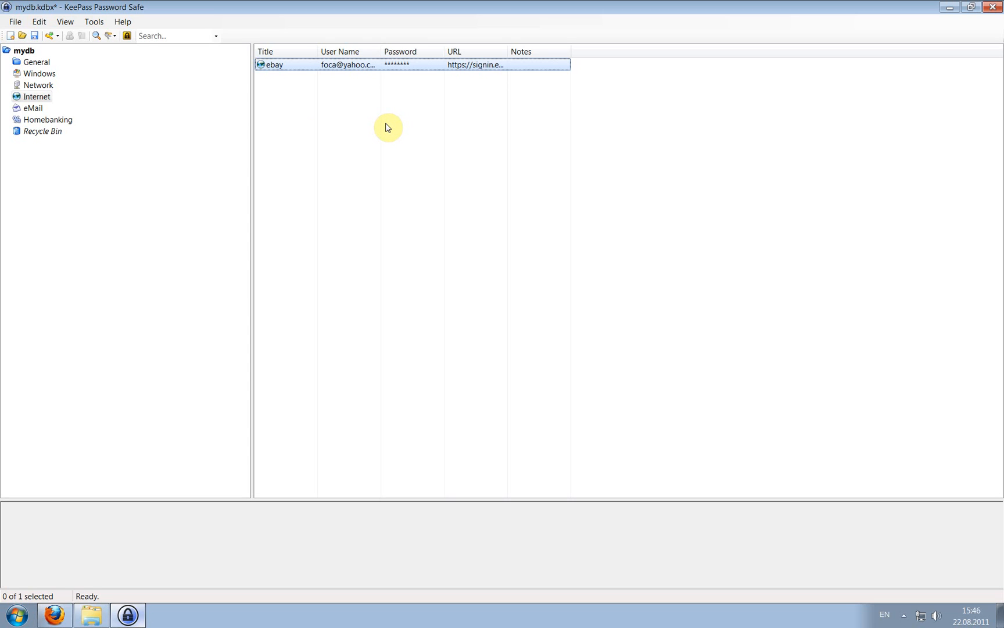
Copy the ebay entry's user name into eBay's User ID field.
right_click(318, 65)
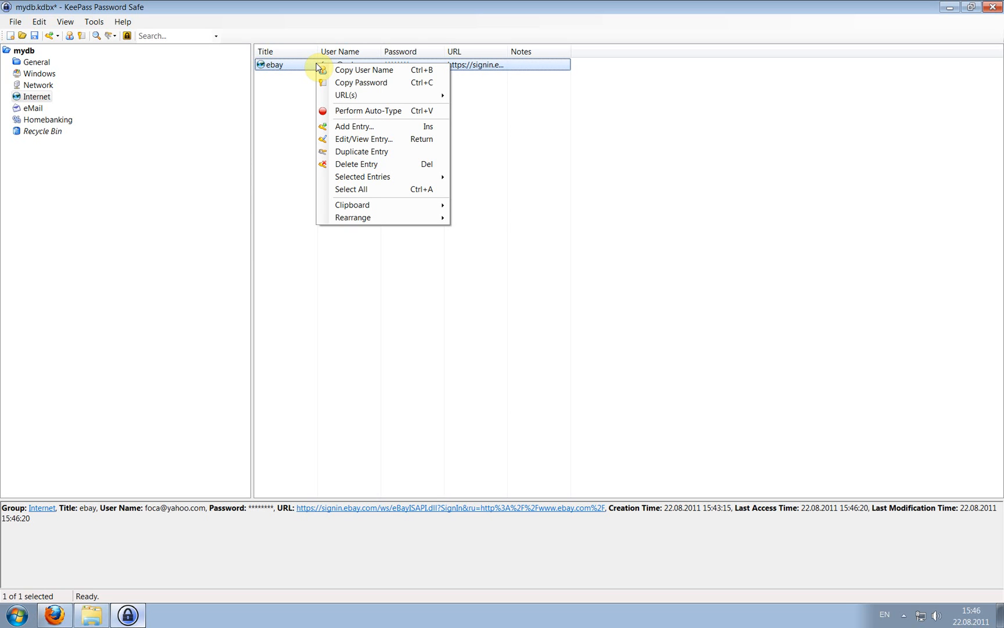
left_click(390, 70)
left_click(61, 617)
left_click(397, 168)
right_click(396, 167)
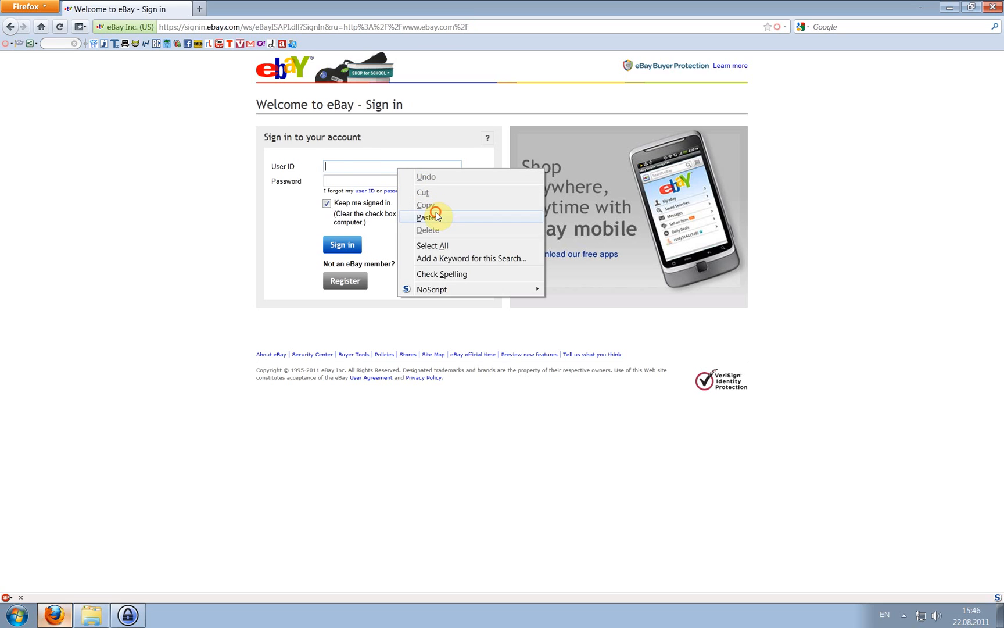
left_click(434, 212)
Copy the entry's password into eBay's Password field, then send Firefox to its start page.
left_click(128, 615)
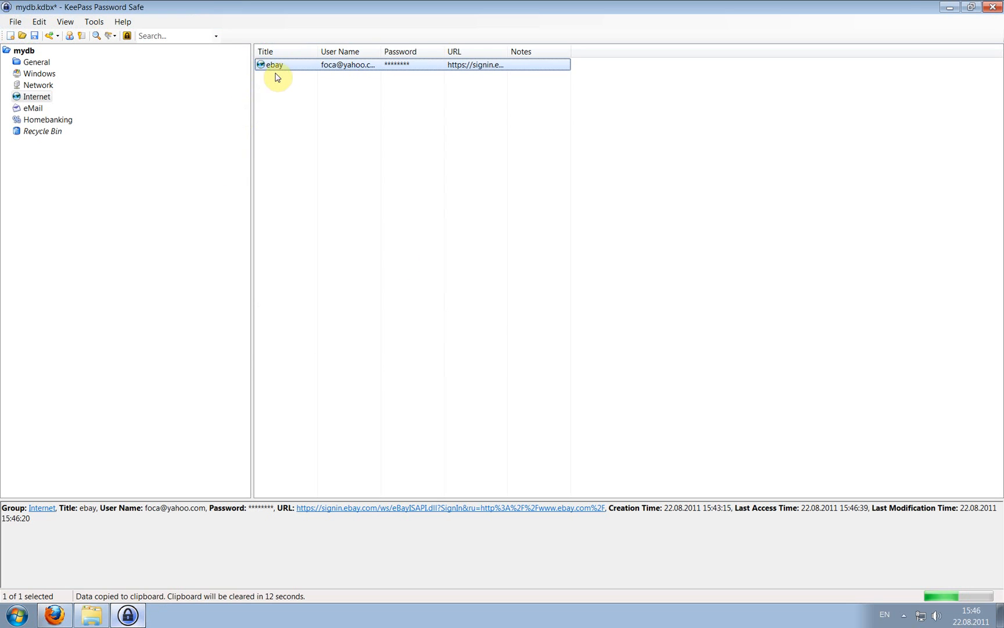
right_click(285, 68)
left_click(329, 87)
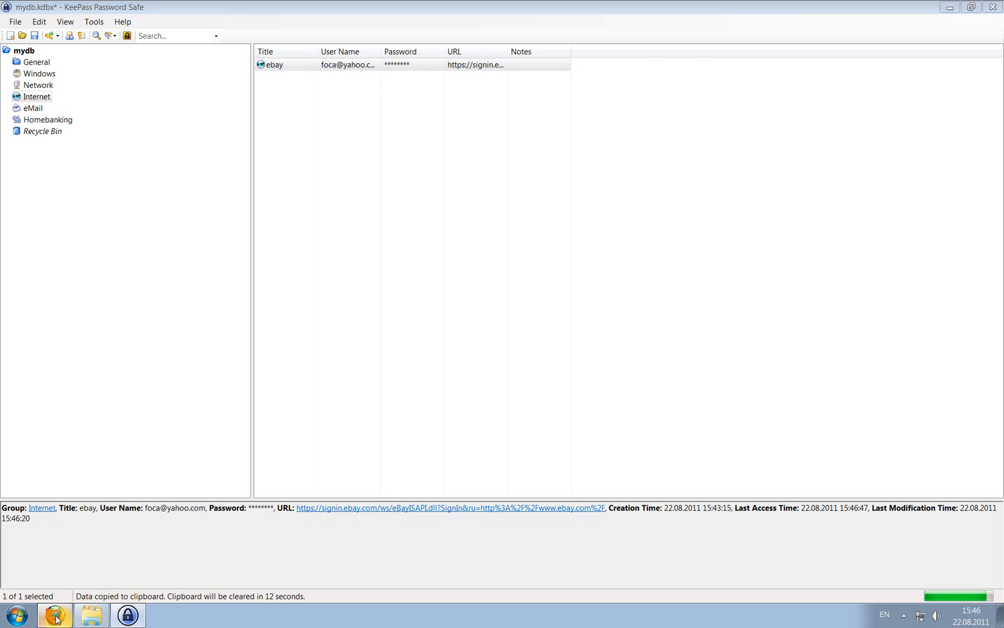
left_click(54, 615)
right_click(349, 181)
left_click(402, 228)
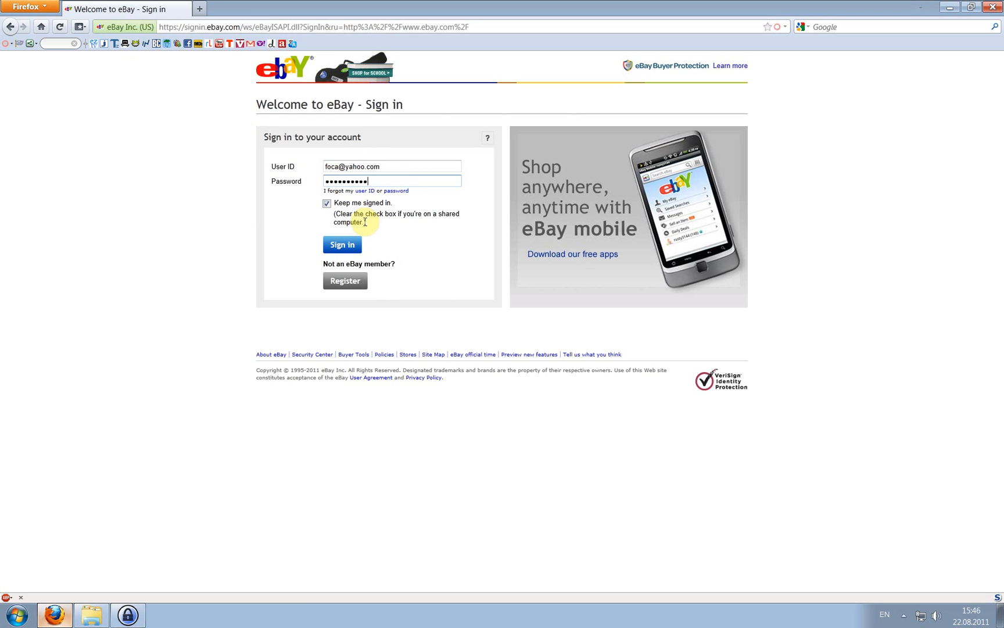
left_click(41, 27)
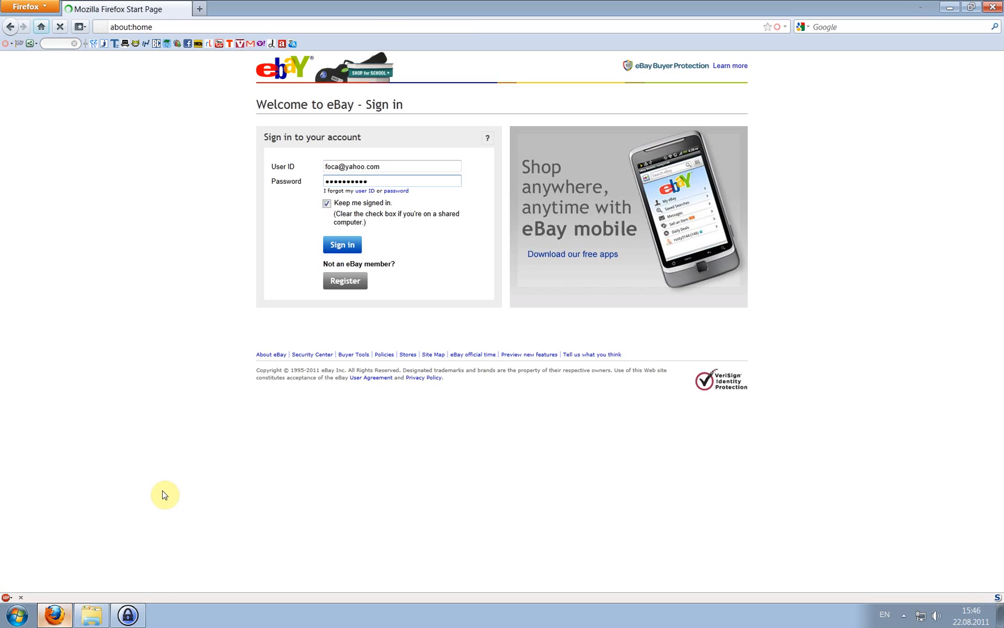
Open the ebay entry's sign-in URL in the browser and focus the sign-in form.
left_click(128, 615)
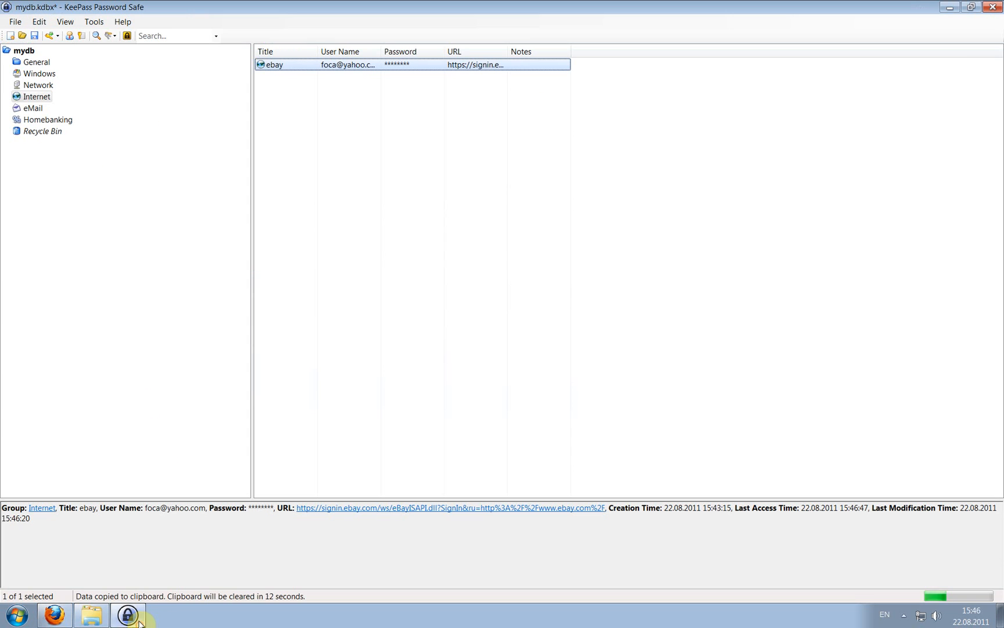
right_click(282, 68)
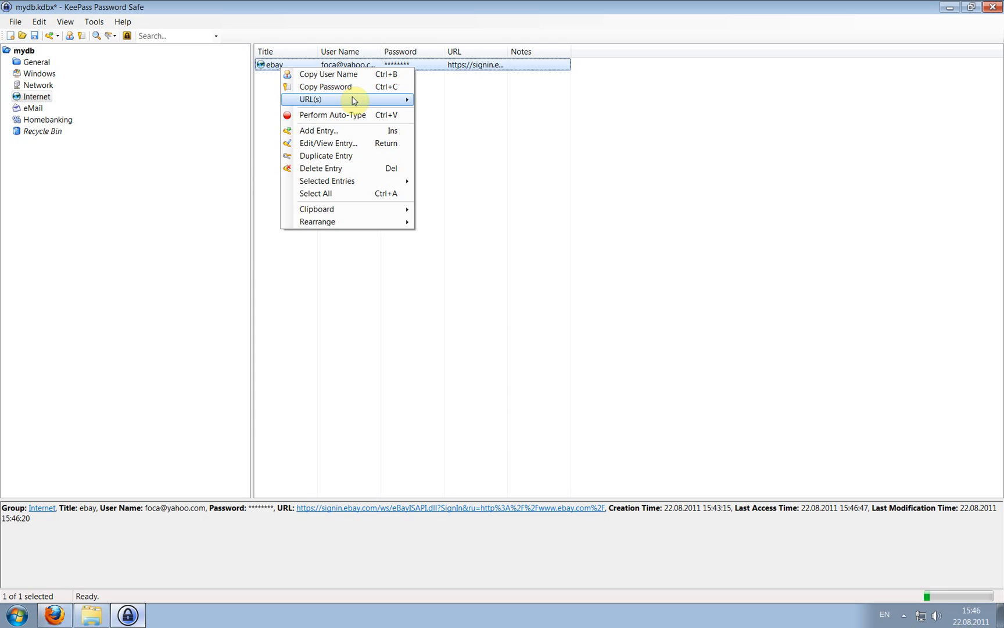
mouse_move(351, 99)
left_click(460, 101)
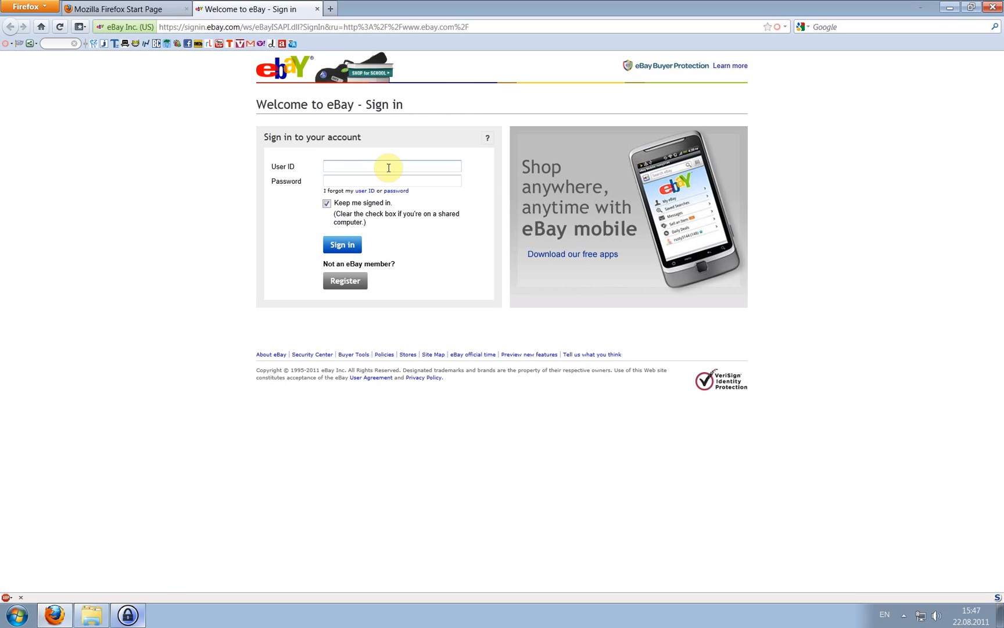
left_click(361, 181)
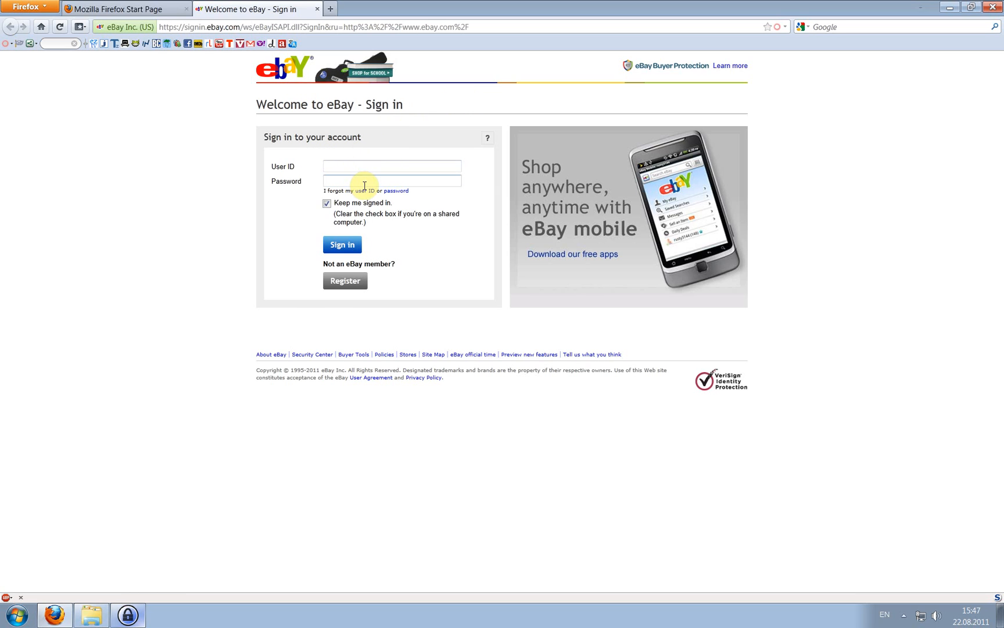
Auto-type the ebay login into the sign-in page, then reselect the entry in KeePass.
left_click(129, 616)
right_click(293, 68)
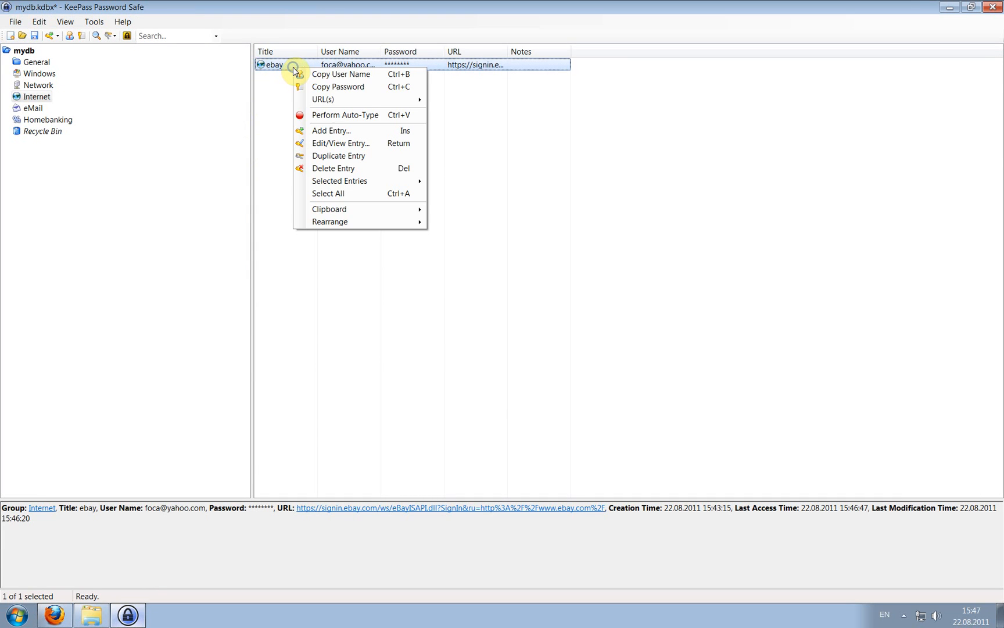
left_click(391, 116)
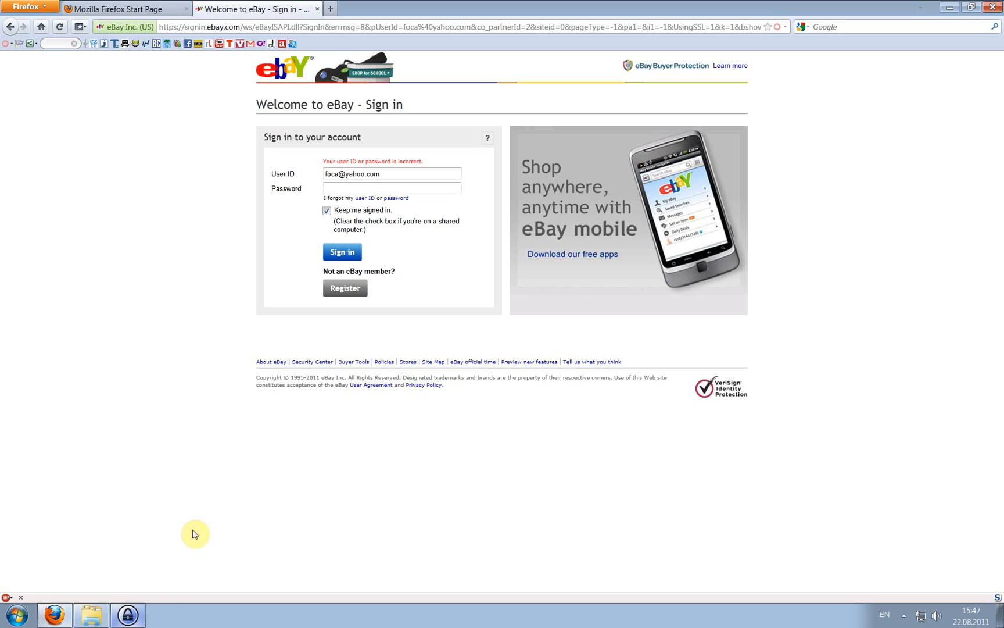
left_click(137, 622)
left_click(272, 63)
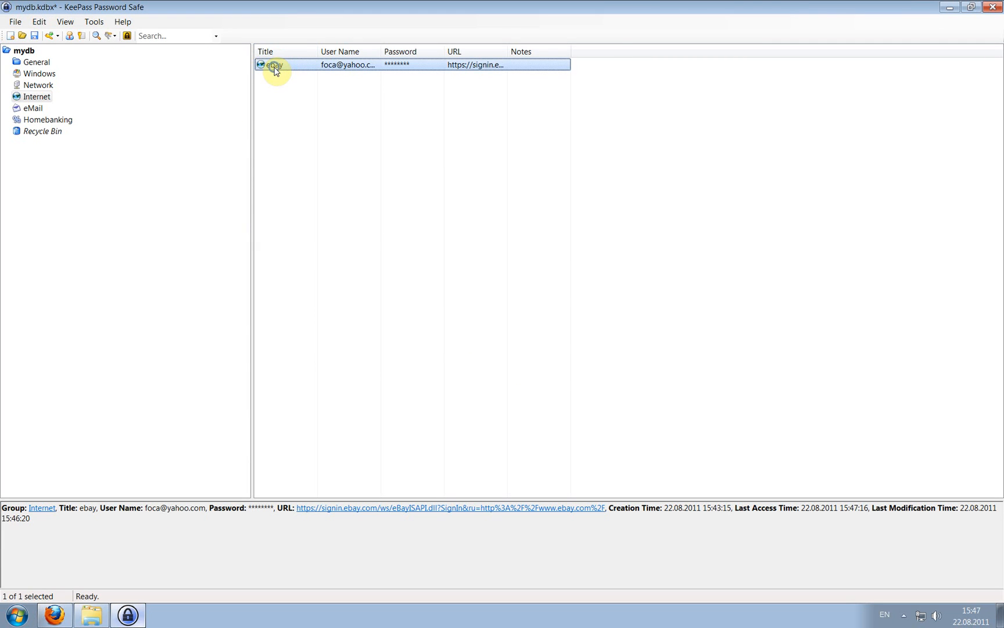
right_click(275, 69)
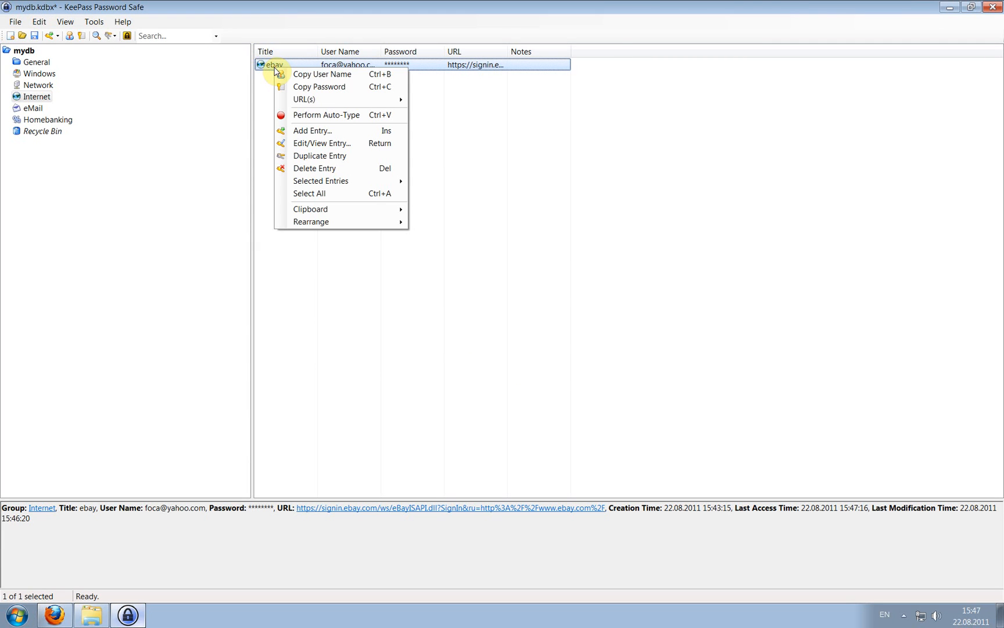
left_click(356, 157)
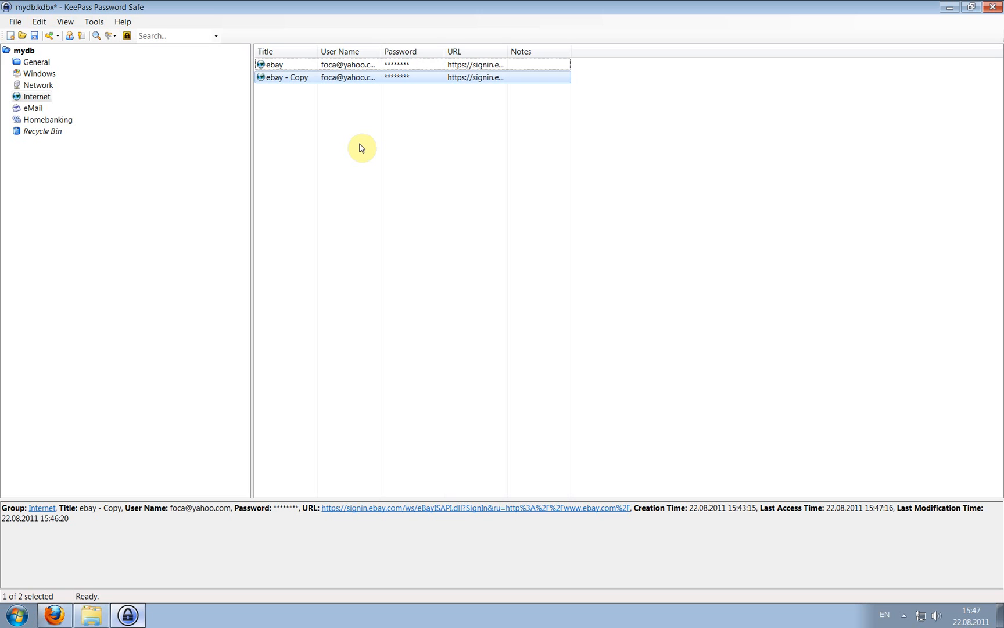
right_click(302, 82)
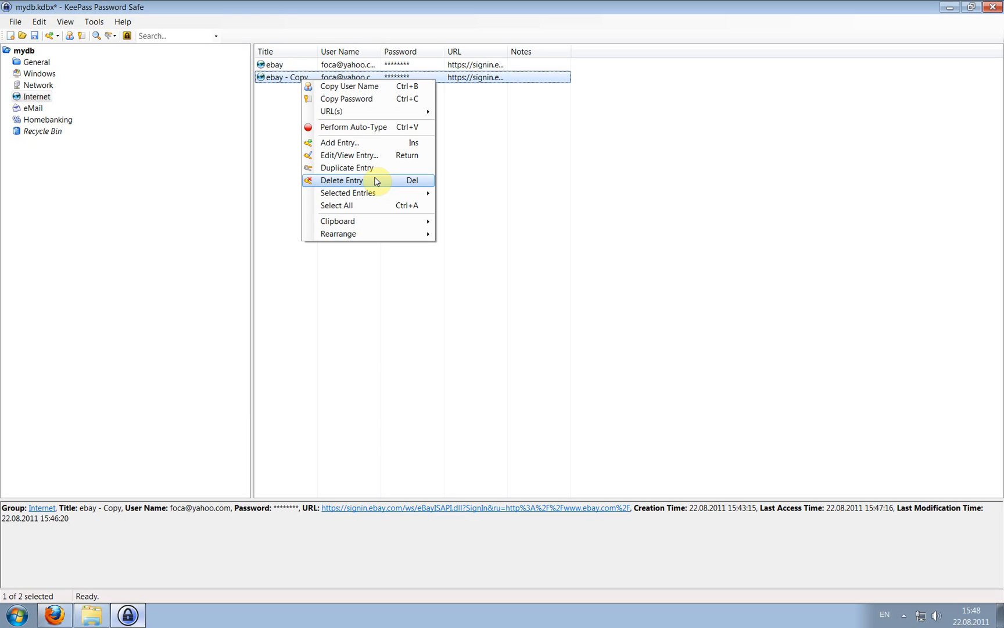
left_click(376, 181)
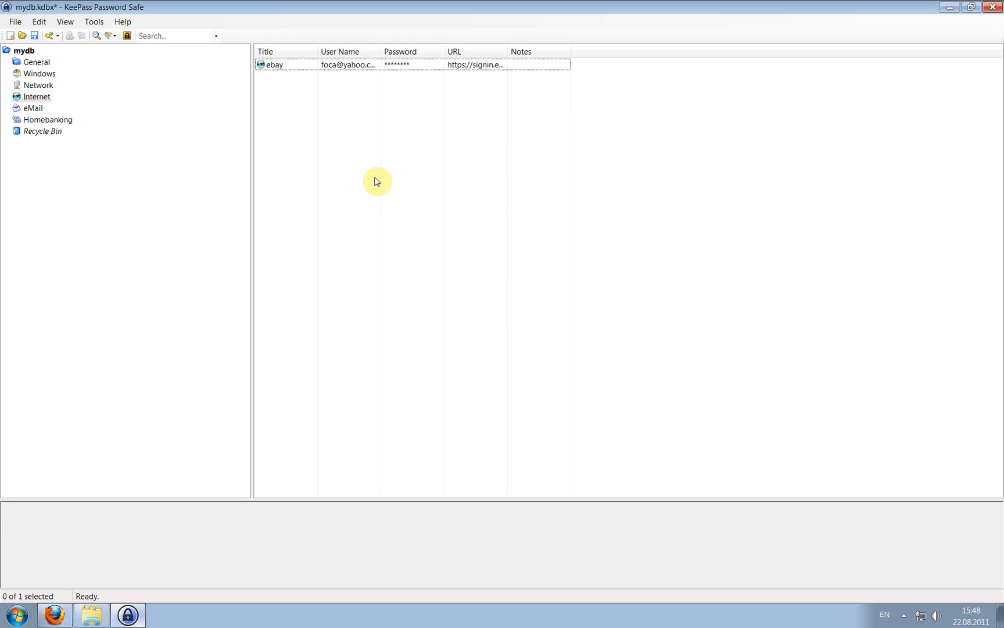
left_click(284, 65)
right_click(285, 65)
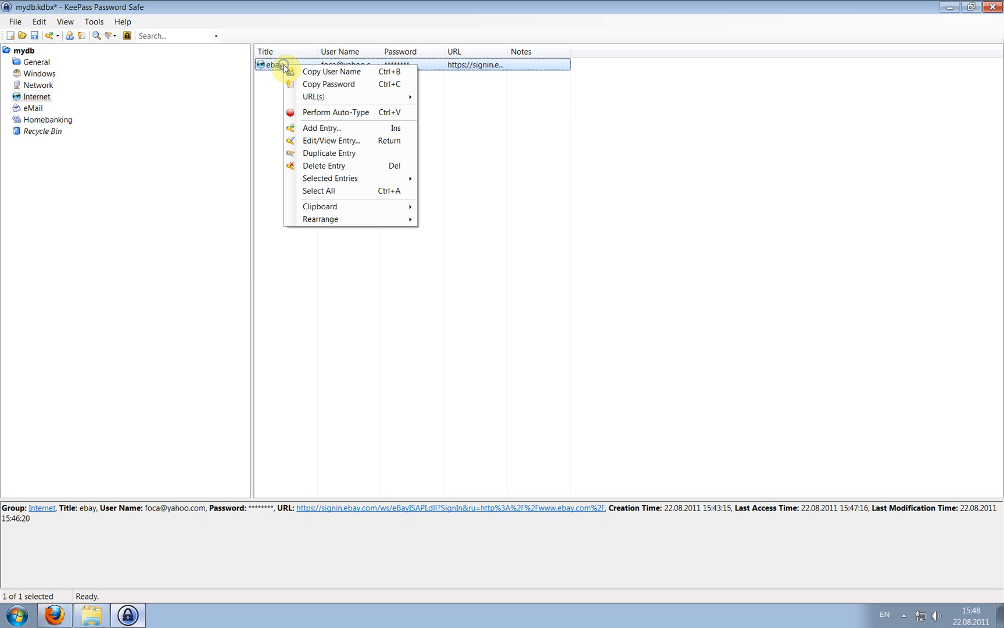
left_click(369, 141)
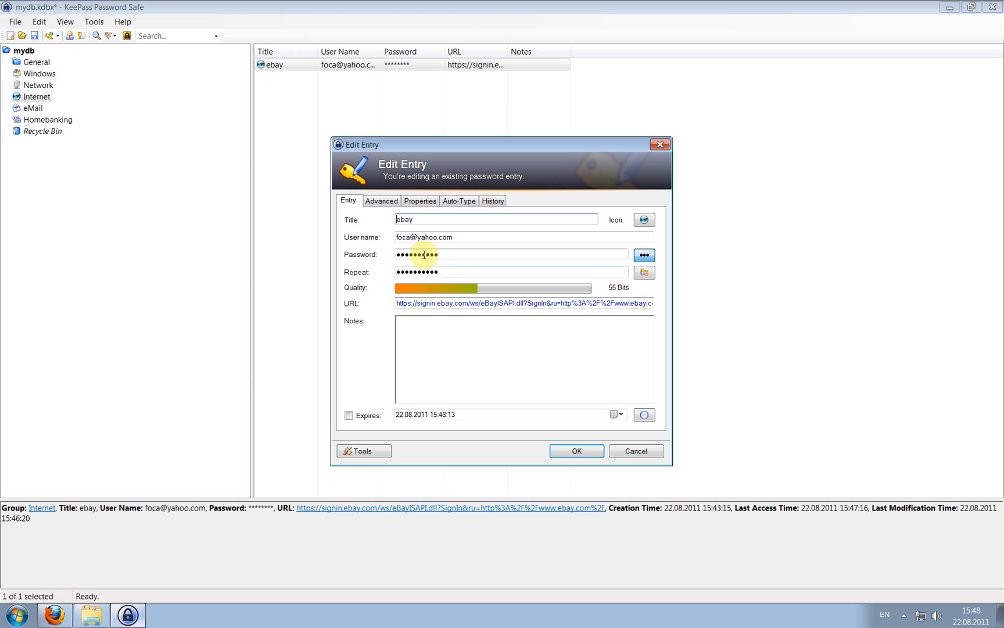
left_click(635, 451)
right_click(299, 66)
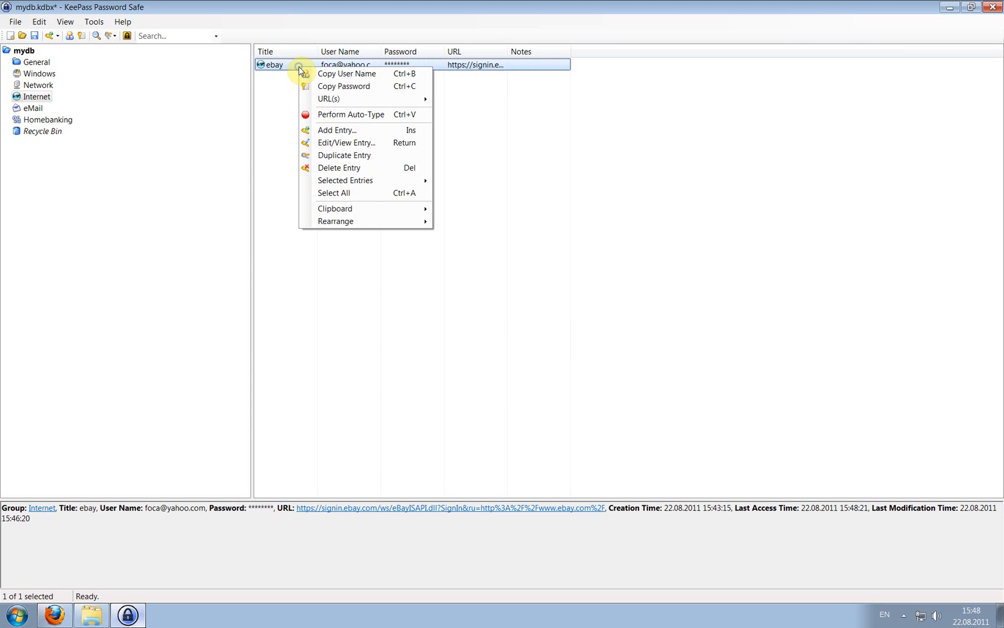
mouse_move(413, 220)
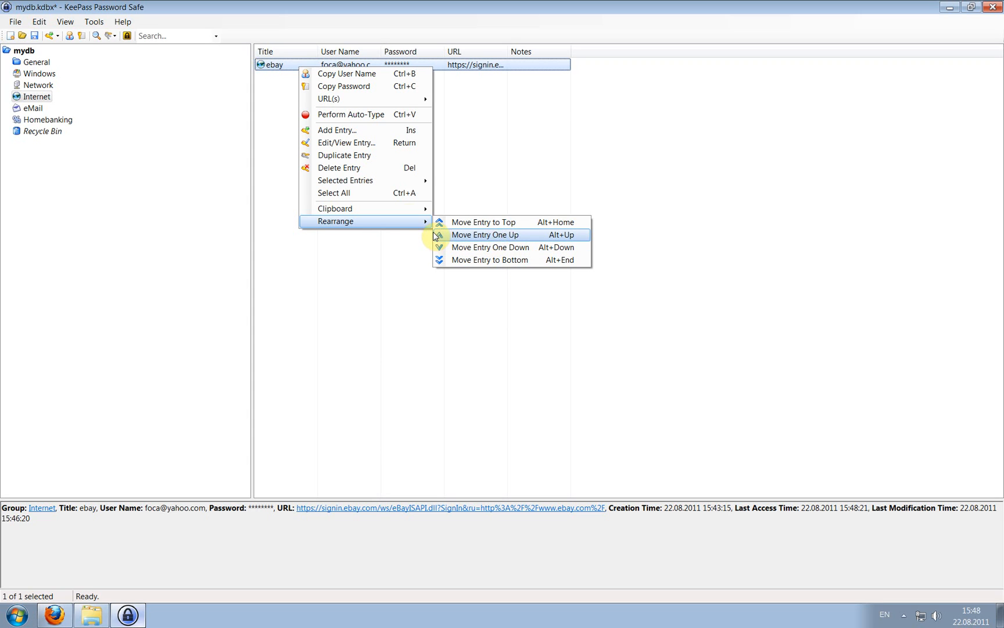
mouse_move(373, 185)
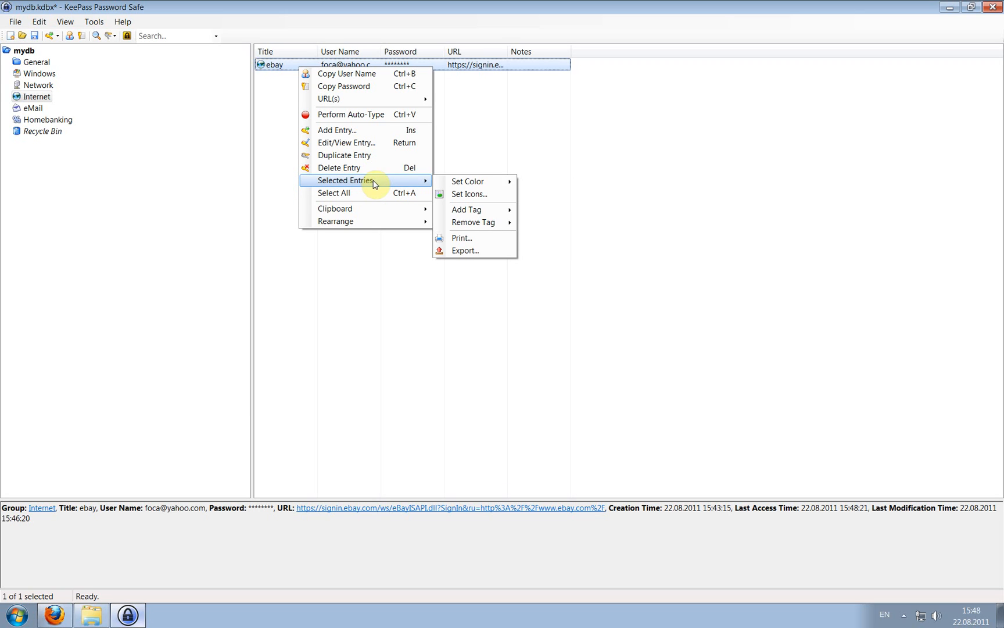
mouse_move(504, 185)
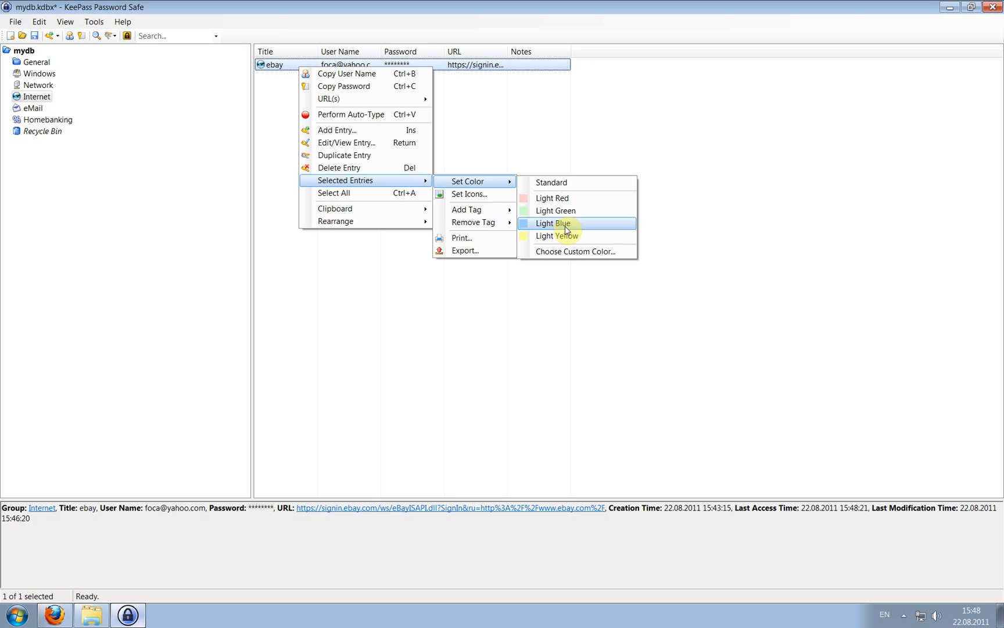
mouse_move(490, 207)
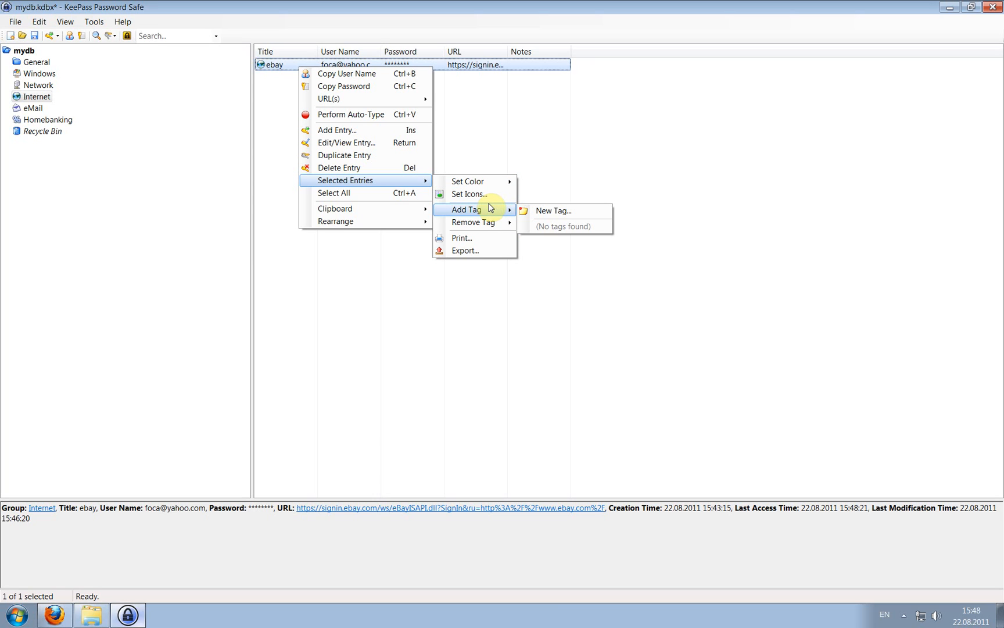
left_click(422, 5)
left_click(177, 39)
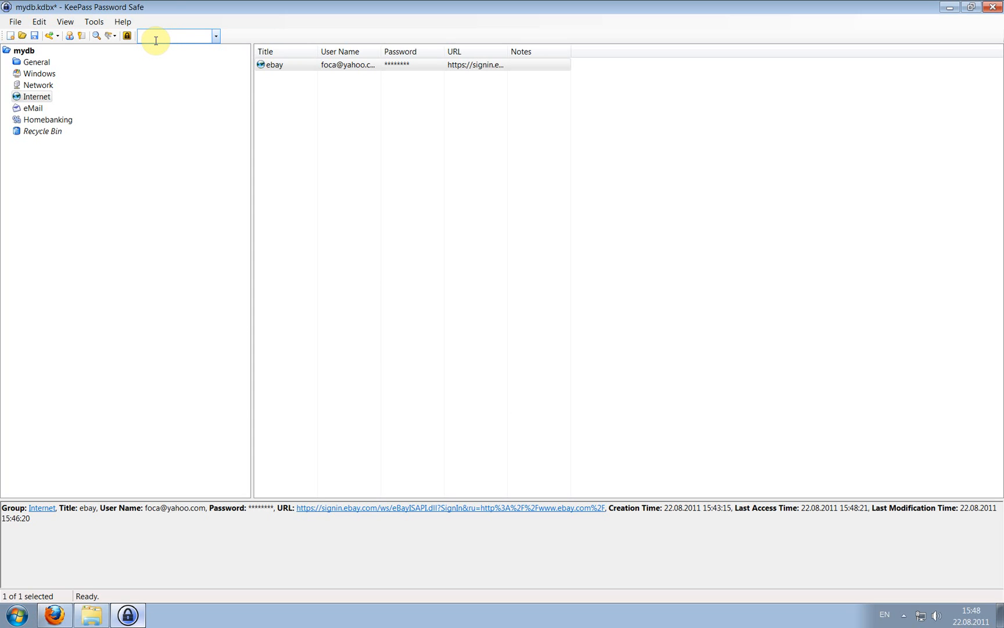
Save the mydb database and lock the workspace from the toolbar.
left_click(35, 37)
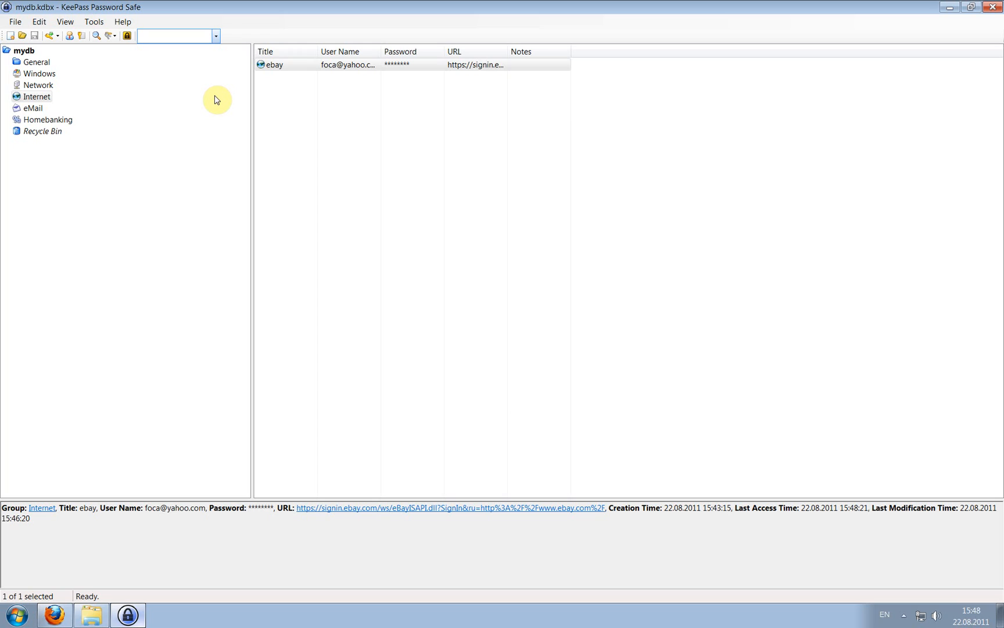
left_click(127, 37)
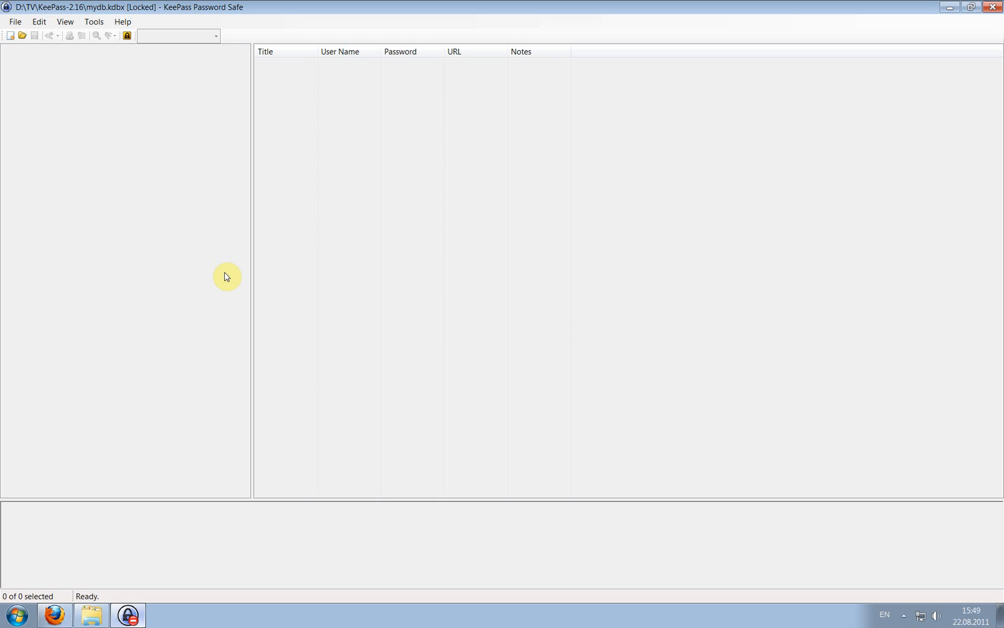
Unlock mydb by entering the master password together with the mydb.key key file.
left_click(126, 39)
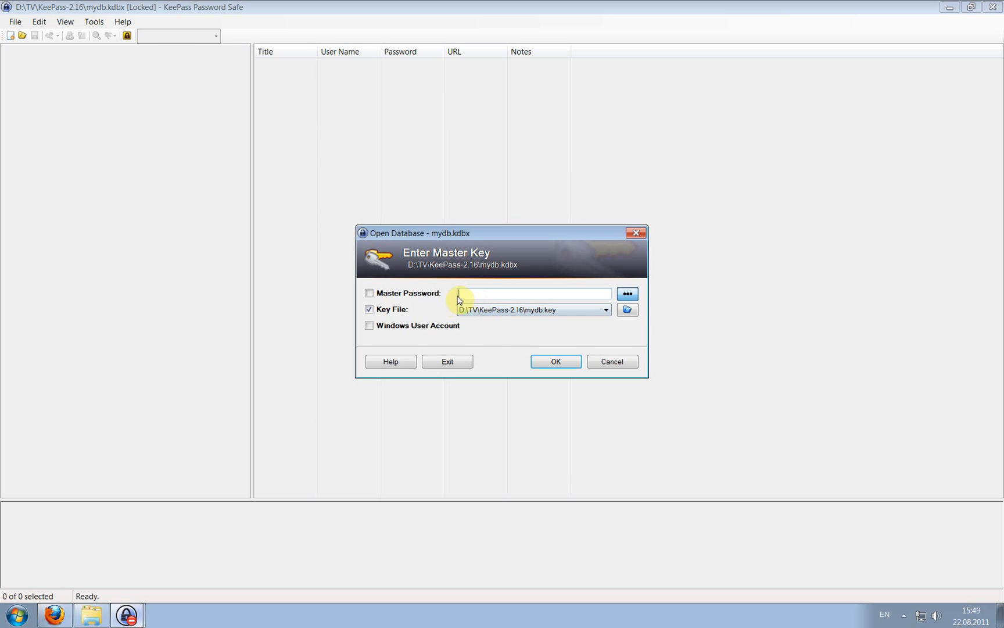
left_click(427, 293)
type("•••••••••••••")
left_click(541, 362)
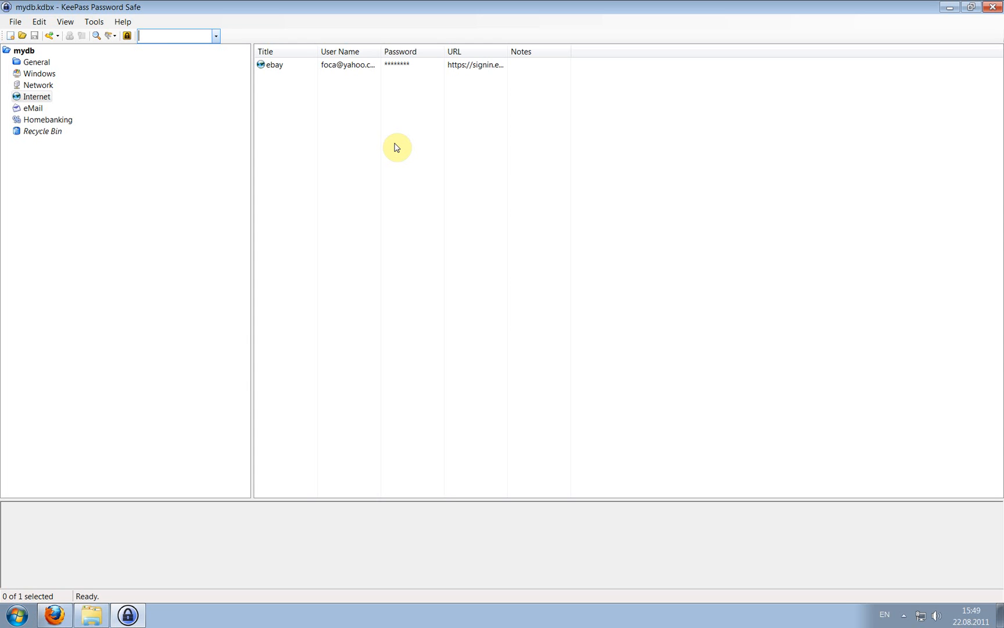
left_click(94, 21)
left_click(141, 34)
left_click(122, 21)
mouse_move(100, 22)
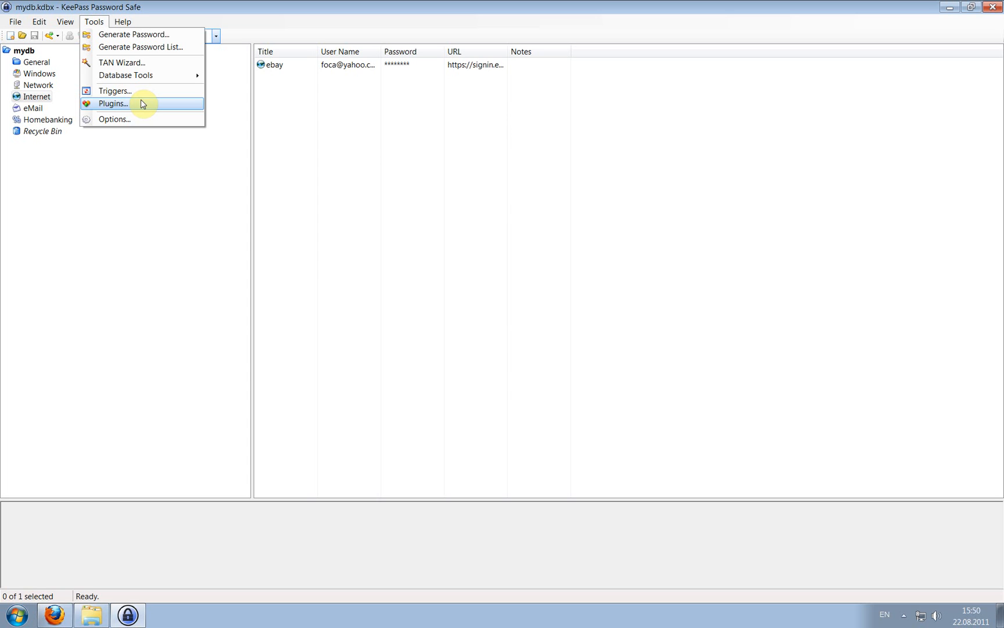
left_click(411, 5)
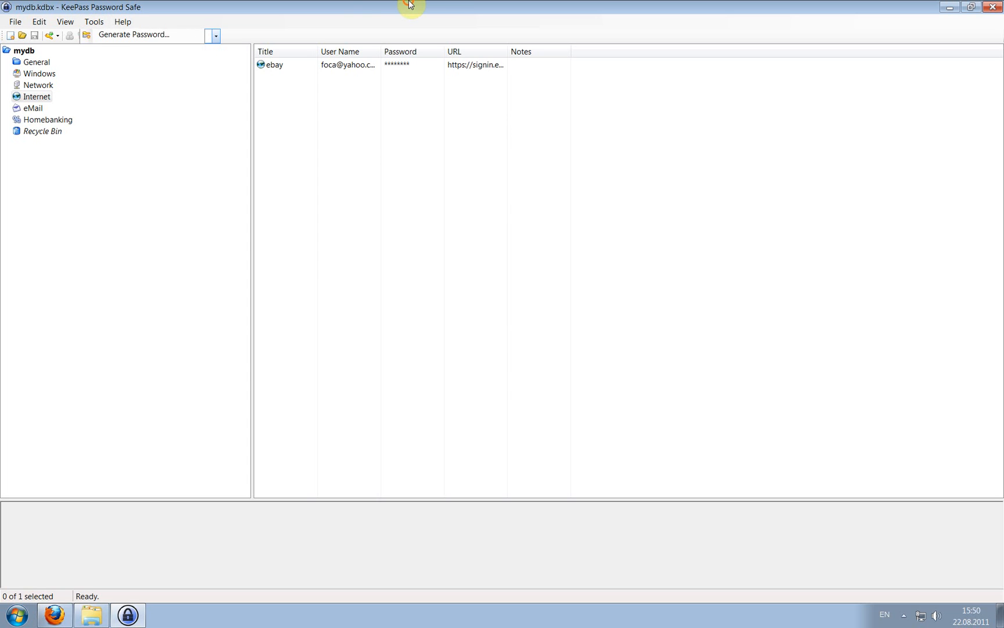